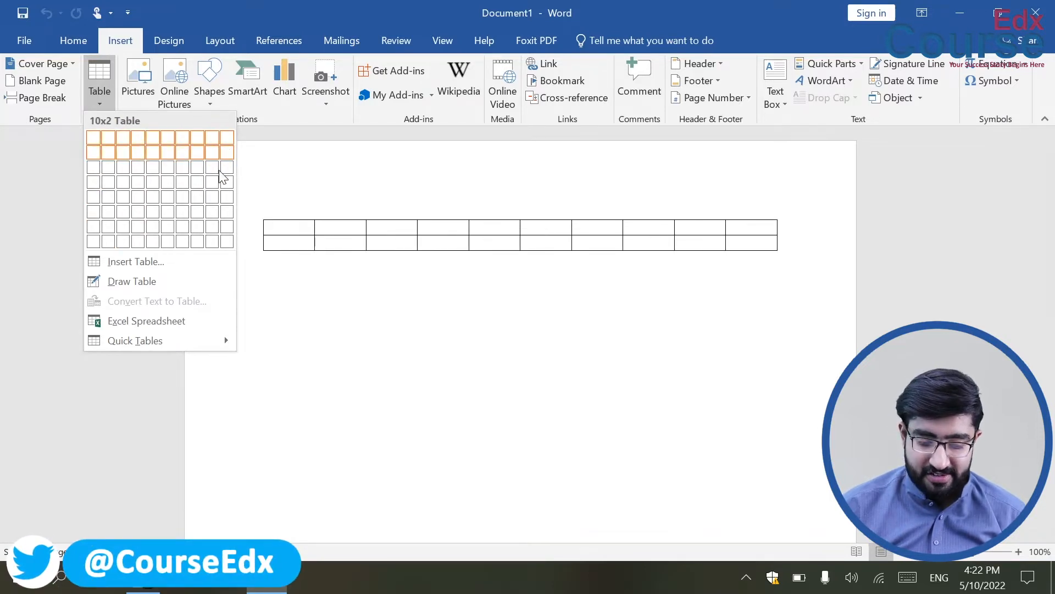
Insert a 10x8 table from the grid, then select the whole table and delete it.
left_click(227, 249)
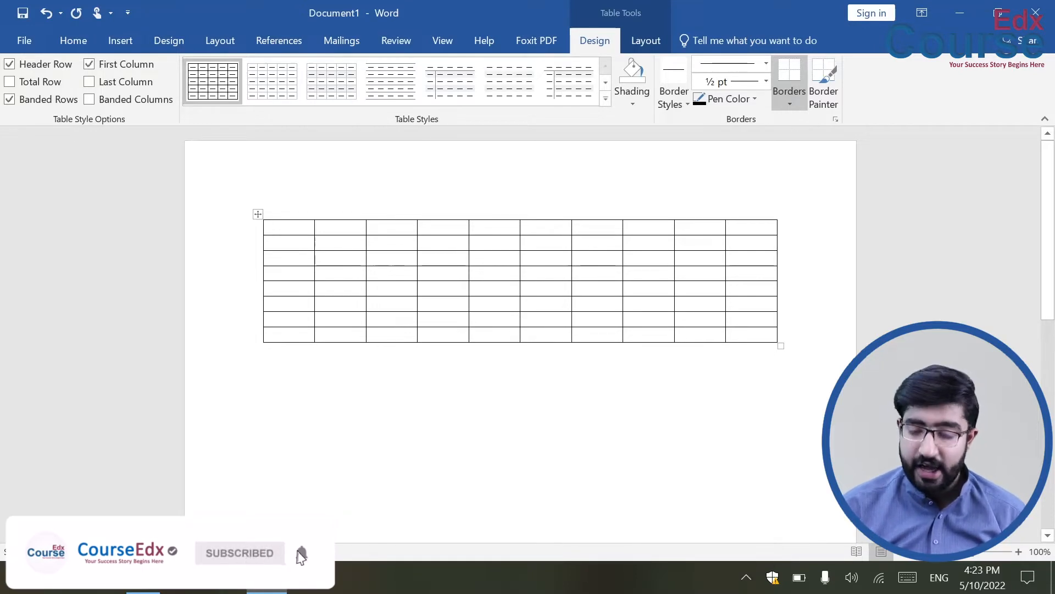
left_click(258, 214)
key("BackSpace")
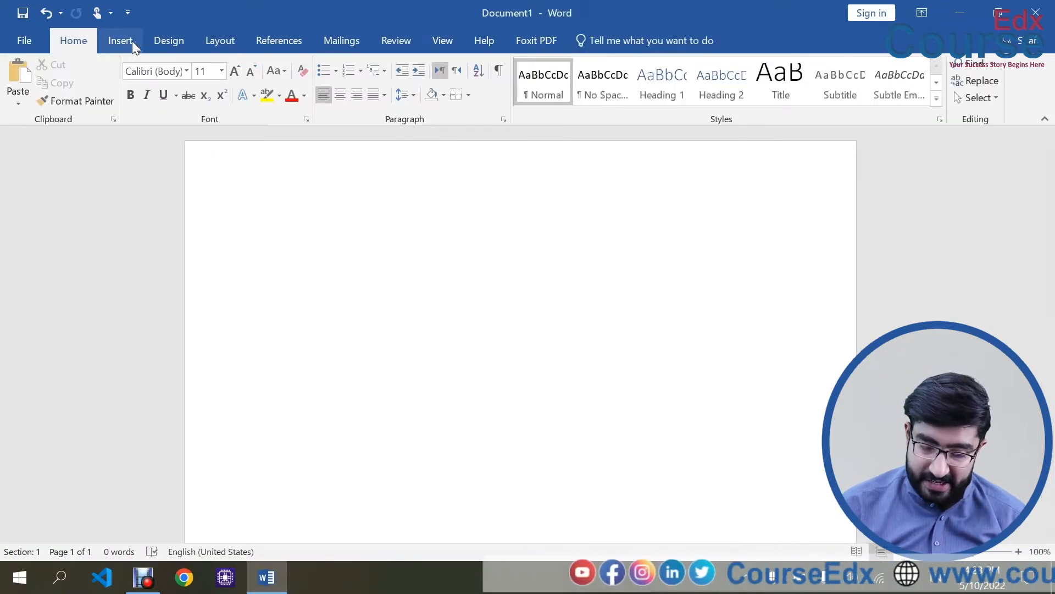
left_click(125, 41)
left_click(100, 87)
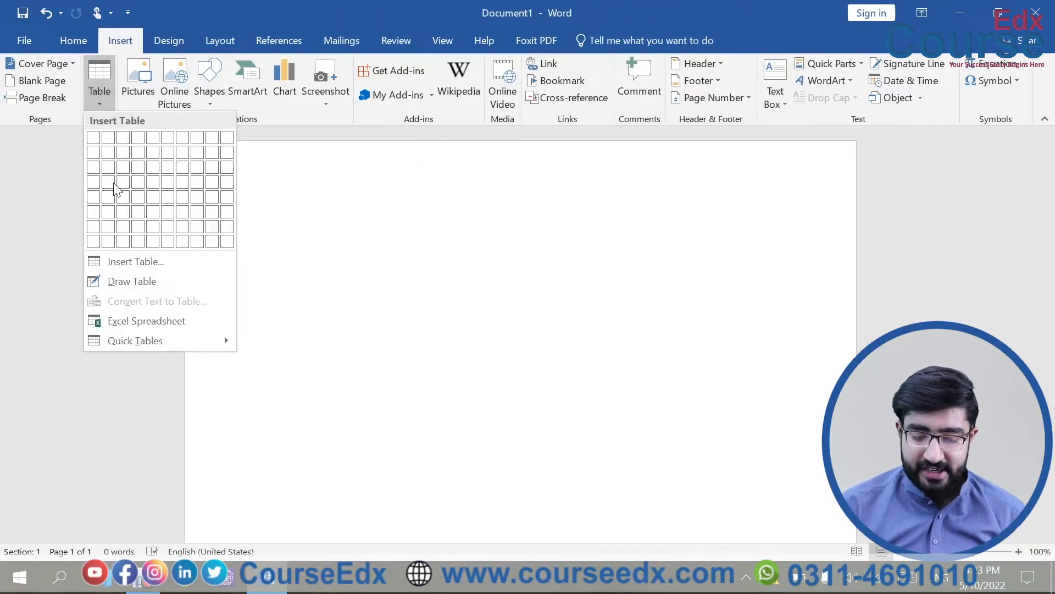
left_click(165, 264)
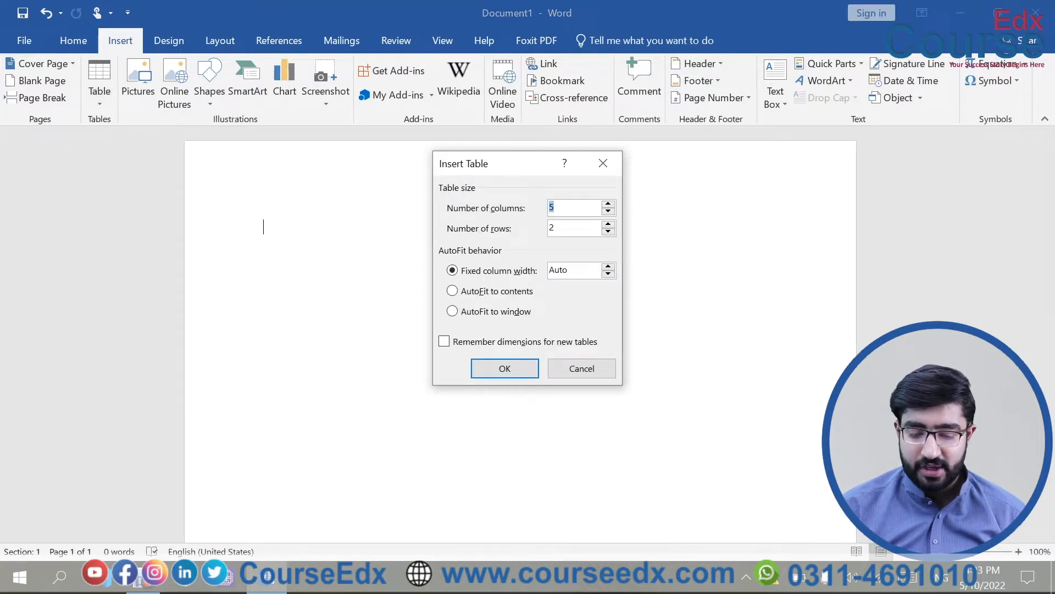
double_click(572, 208)
left_click(583, 228)
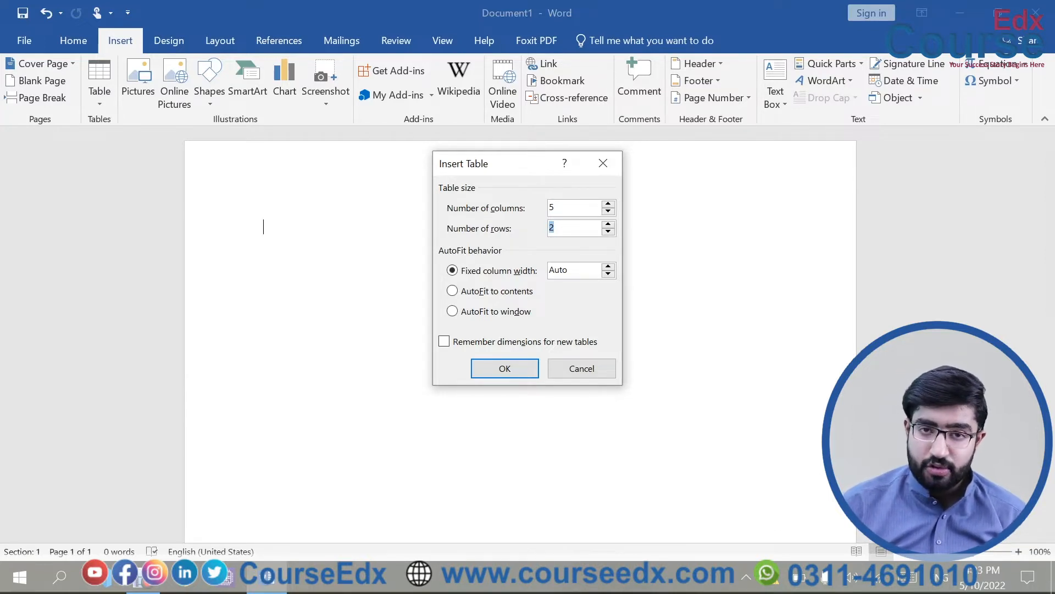
double_click(569, 208)
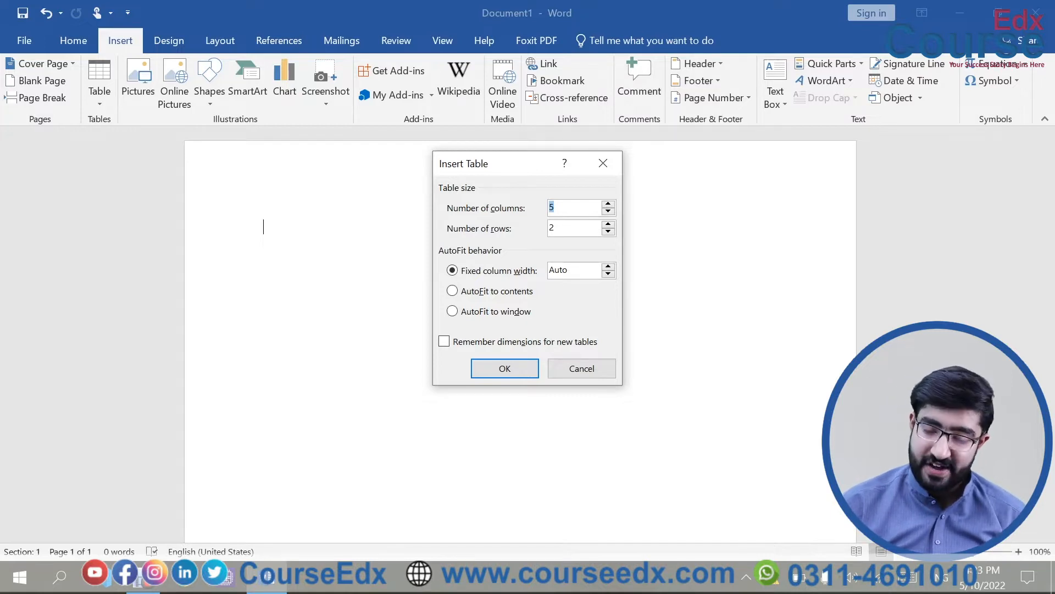
type("6")
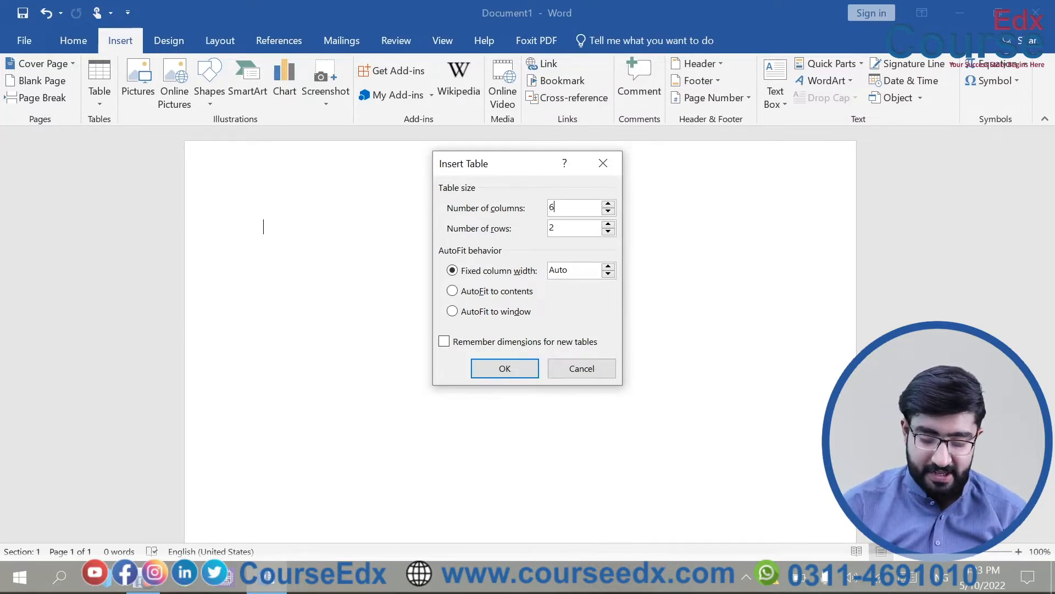
key("Down")
key("Down")
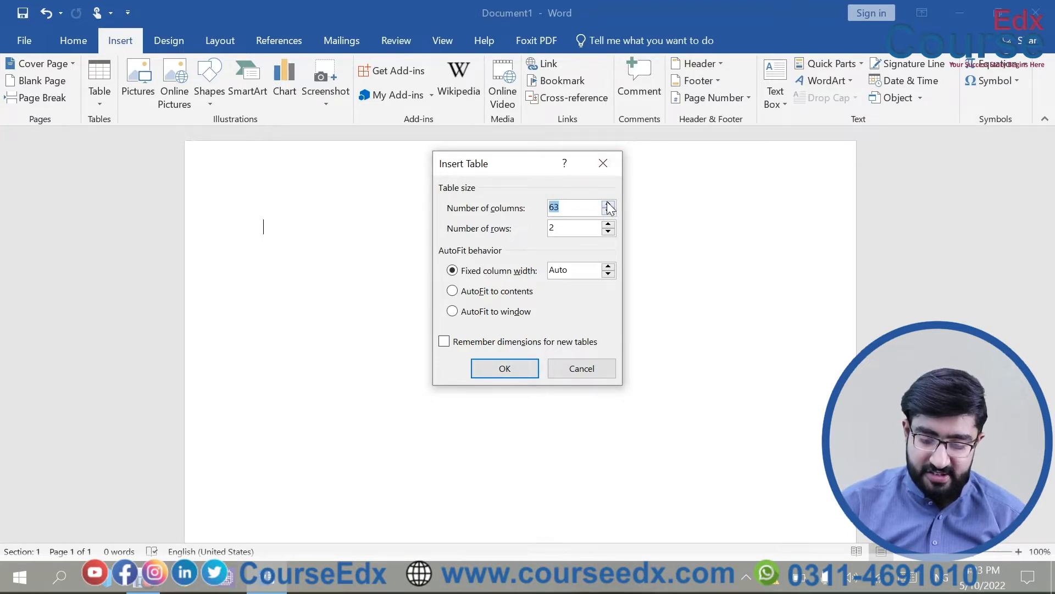
key("BackSpace")
type("64")
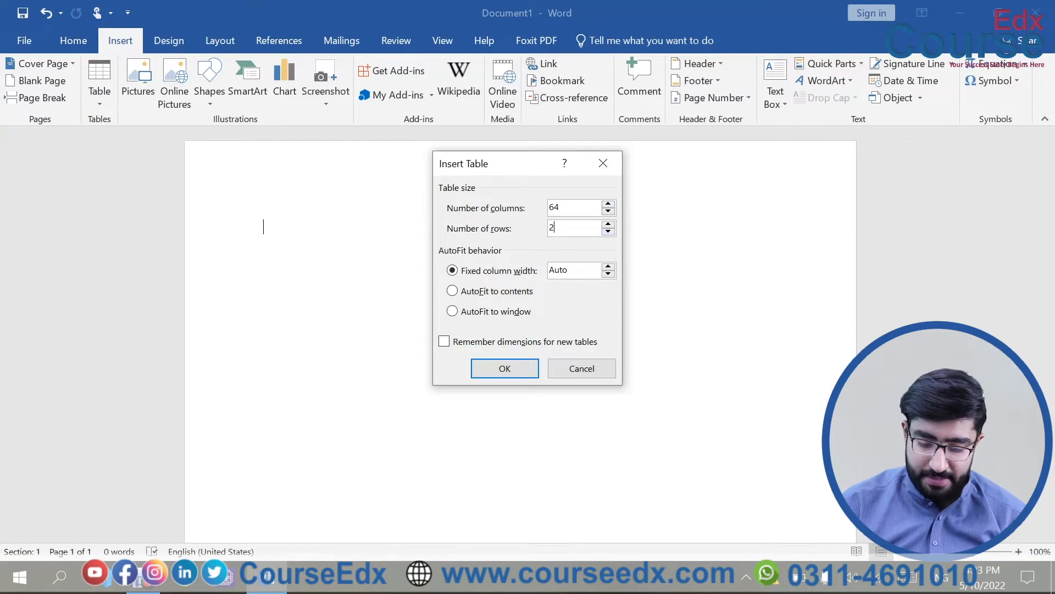
key("BackSpace")
type("64")
key("Return")
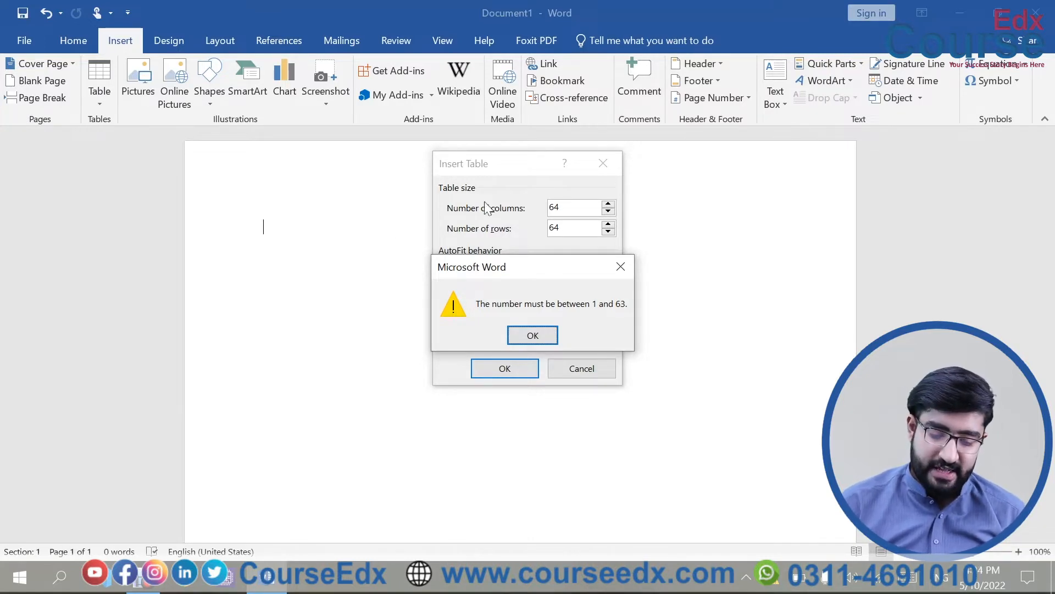
left_click(618, 259)
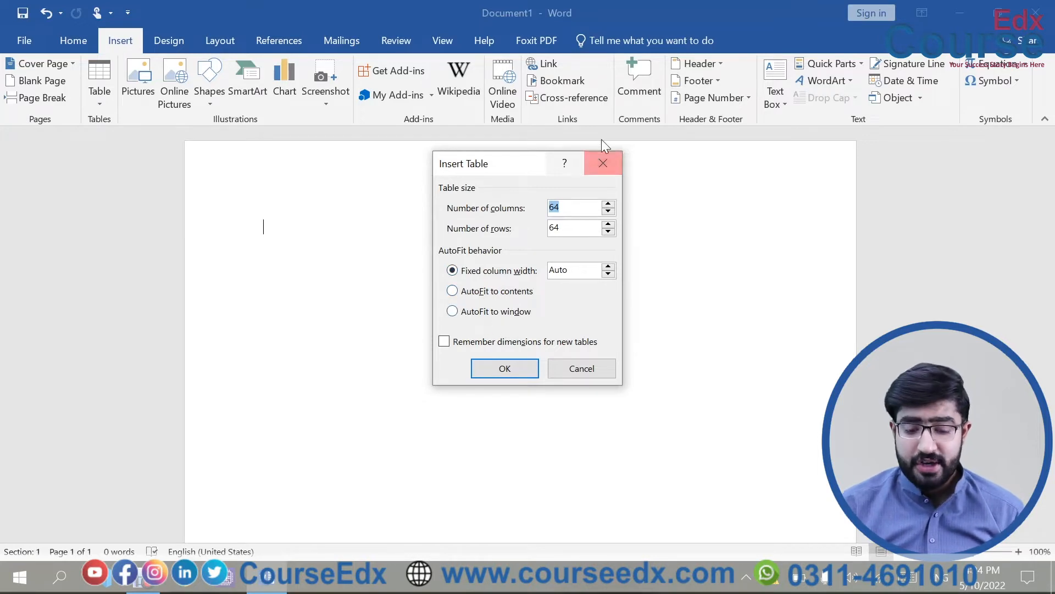
left_click(603, 163)
Insert a 4x4 table from the grid and look over its Layout, AutoFit and Design options.
left_click(99, 88)
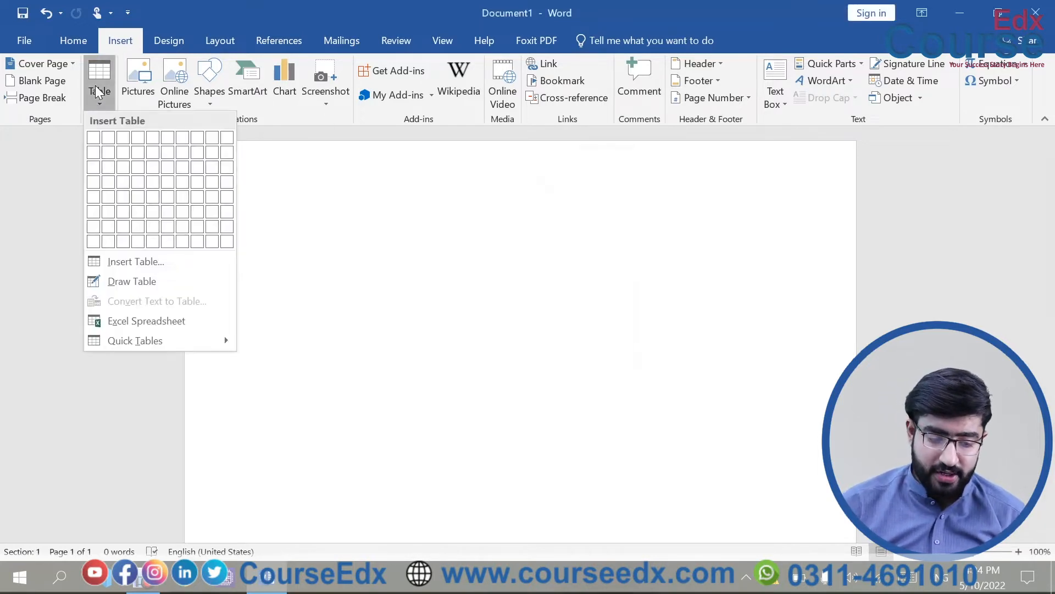
left_click(138, 186)
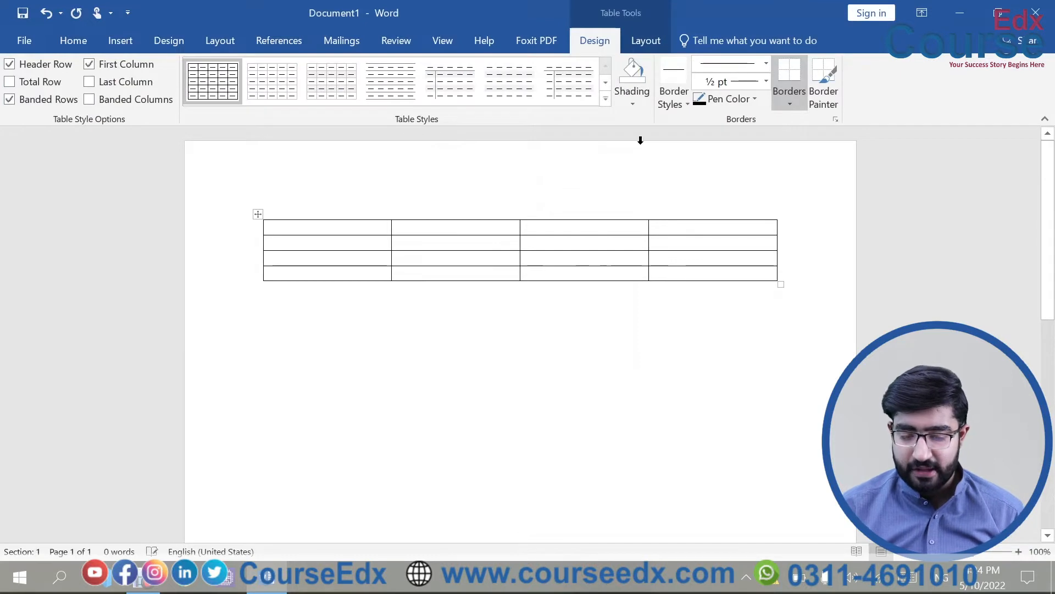
left_click(631, 40)
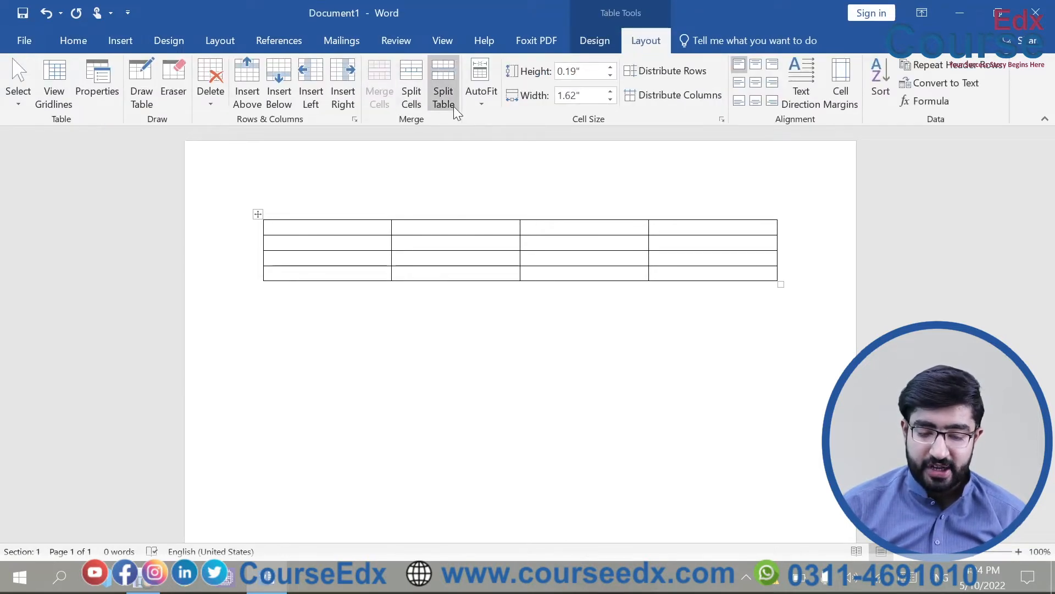
left_click(479, 98)
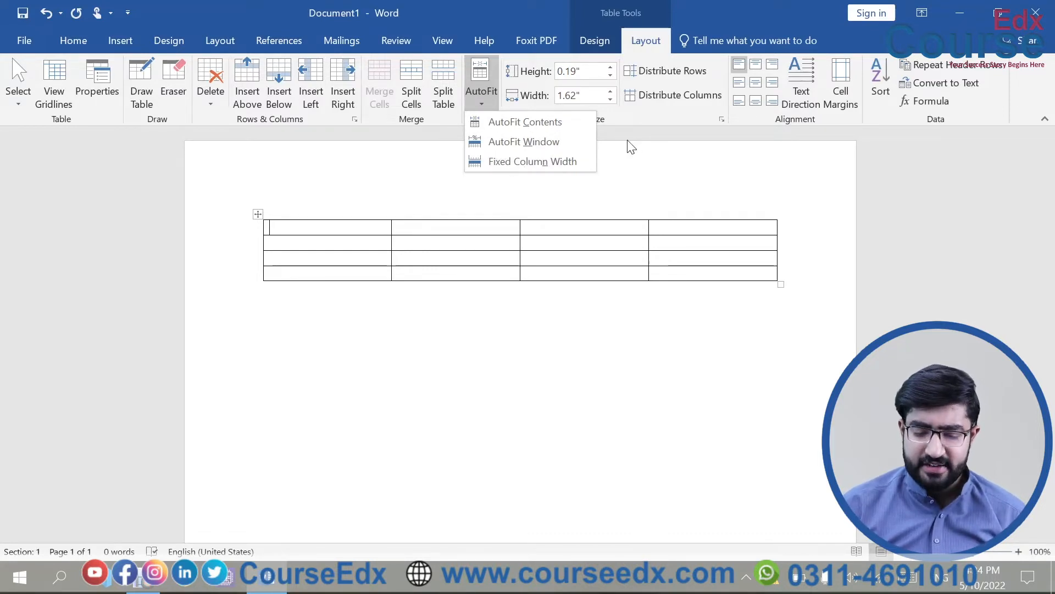
left_click(586, 40)
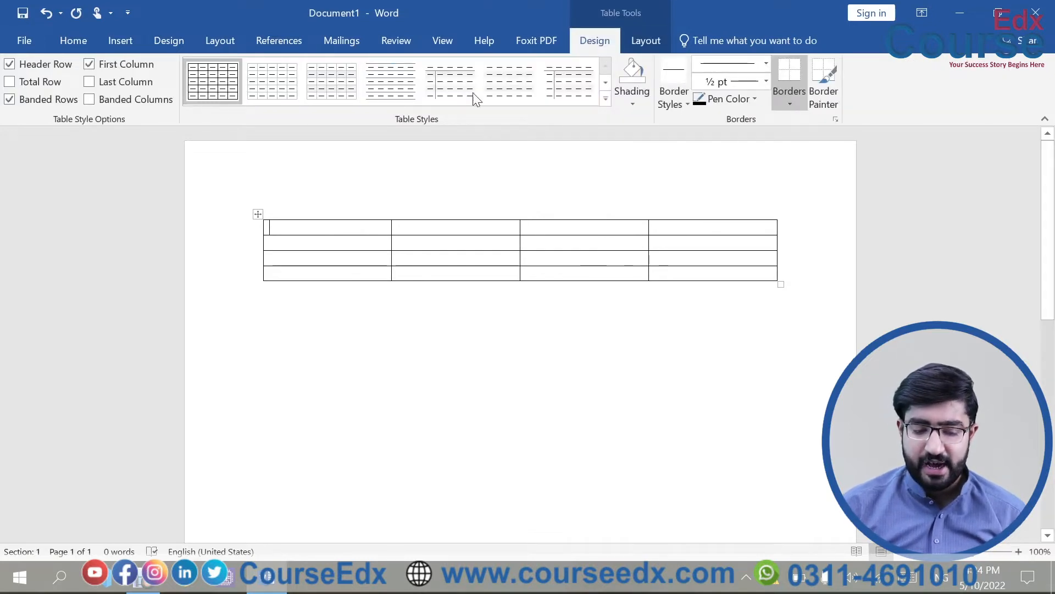
left_click(642, 39)
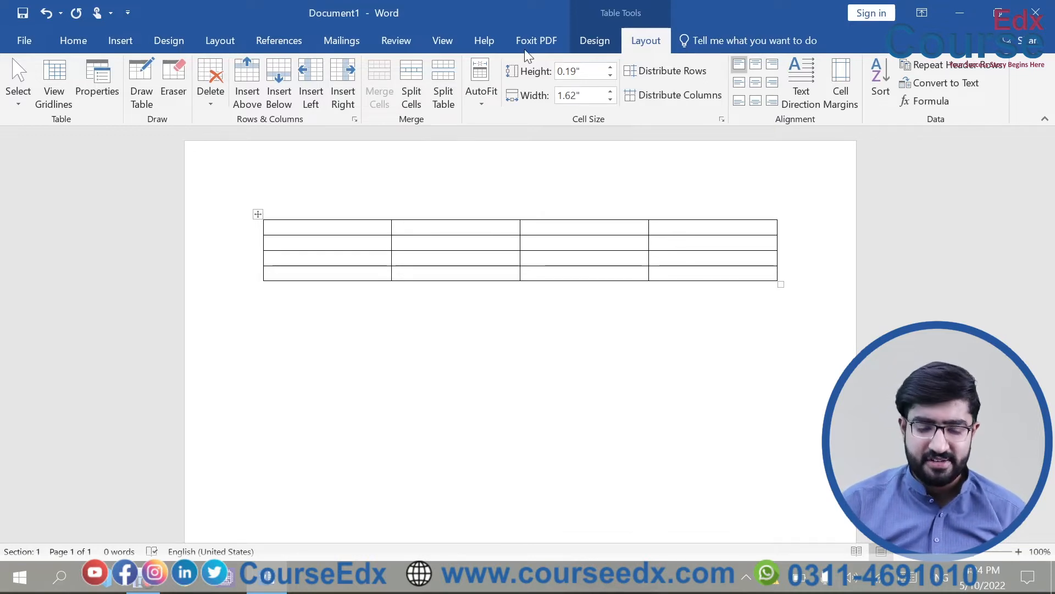
Type the header cells Name, Class and 'Roll# Sec' into the 4x4 table.
left_click(121, 41)
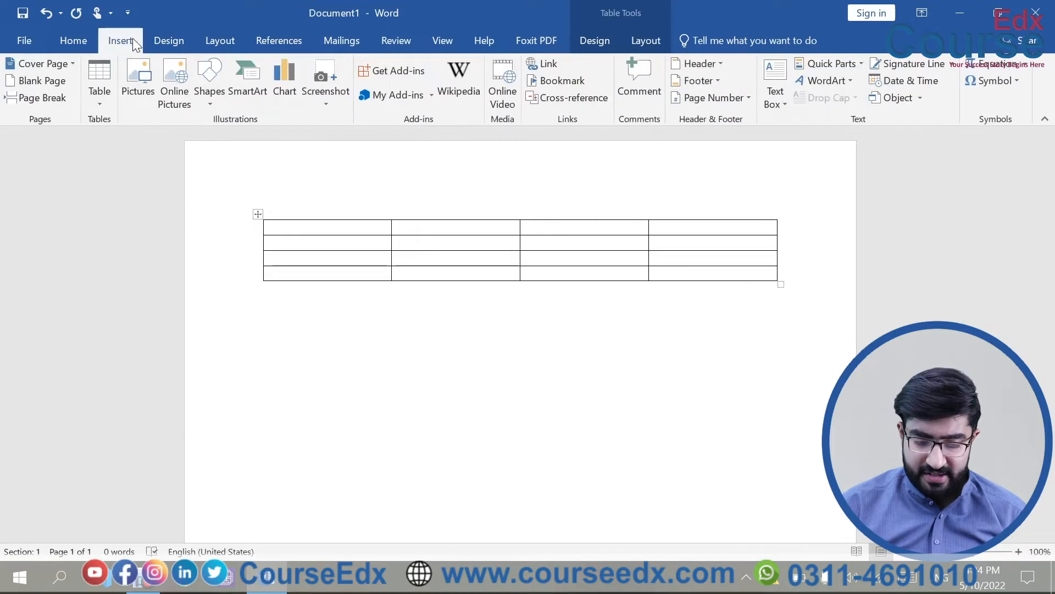
left_click(99, 91)
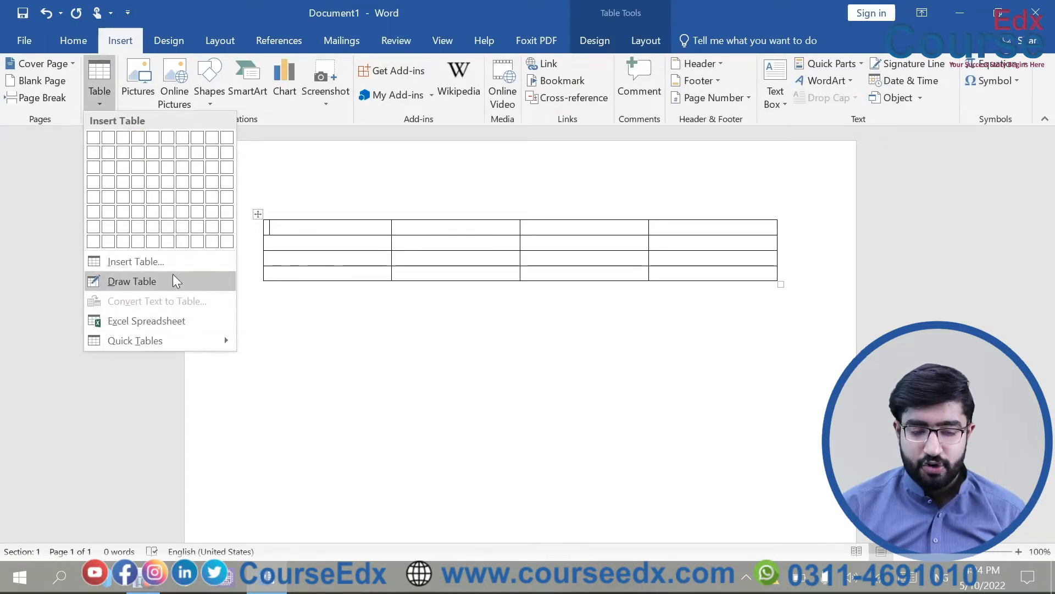
left_click(259, 212)
left_click(257, 214)
key("Delete")
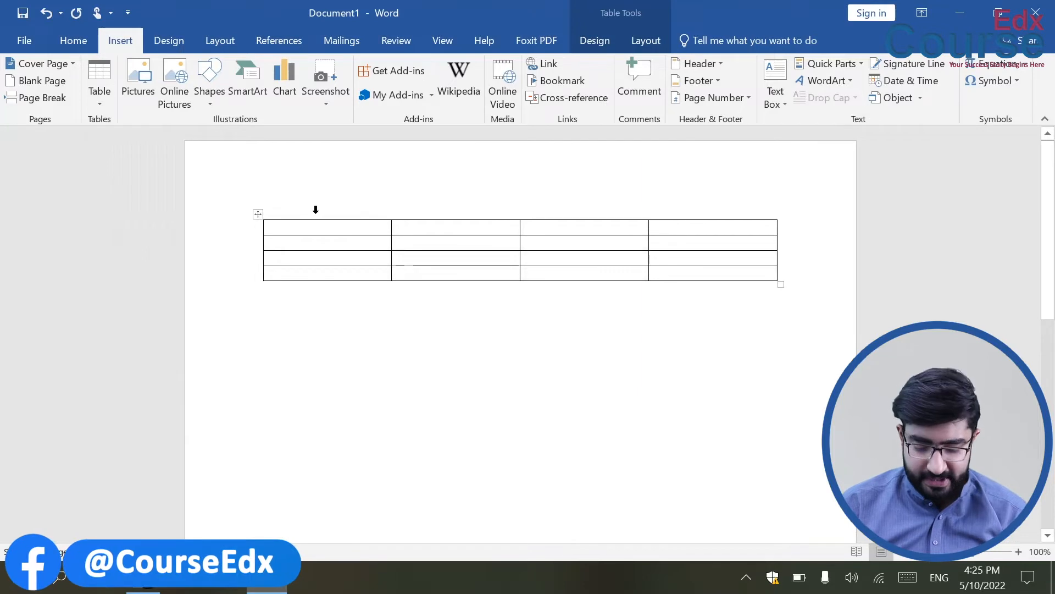
type("Name")
key("Tab")
type("A")
key("BackSpace")
type("Class")
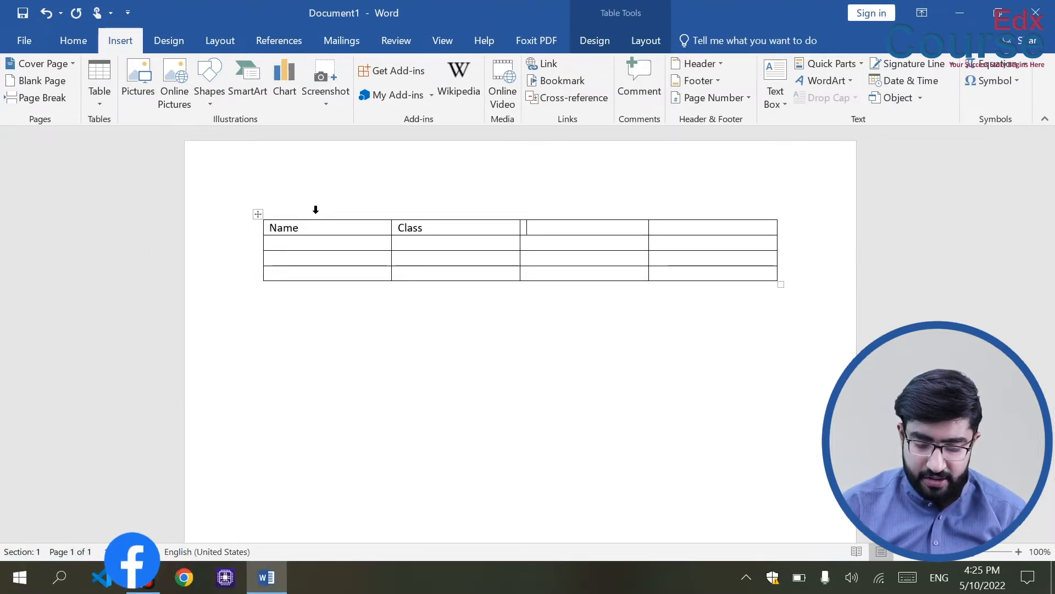
key("Tab")
type("Roll# ")
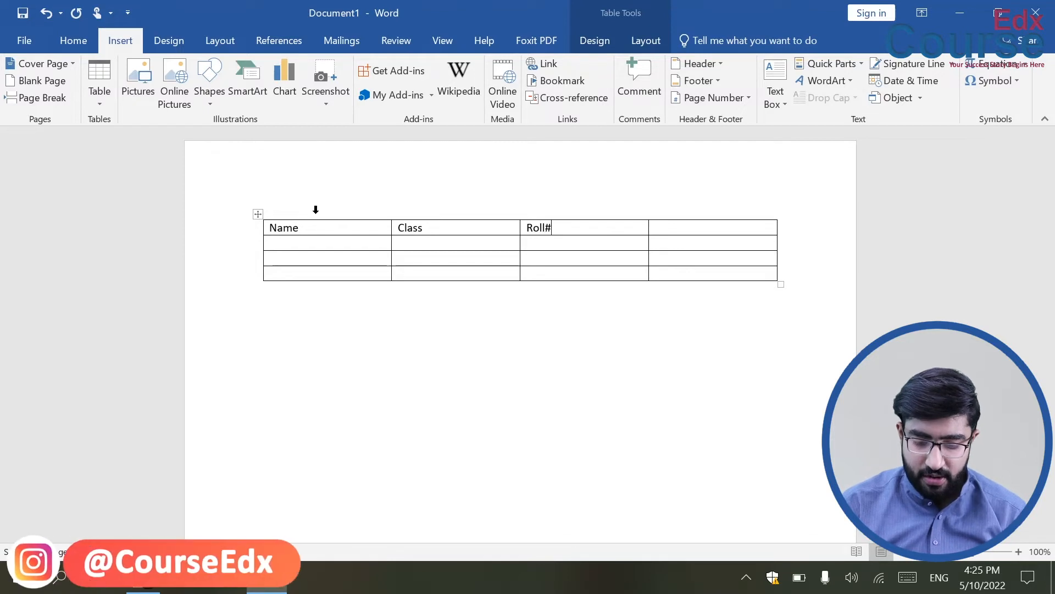
type("Section")
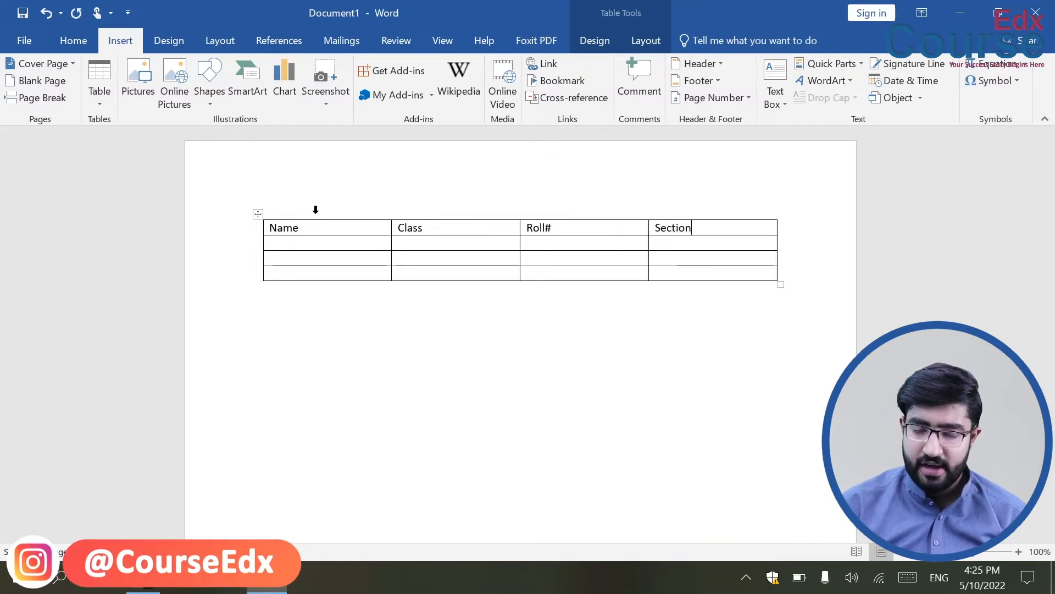
Demonstrate clearing text versus deleting the table with undo, then delete the emptied table.
left_click(258, 214)
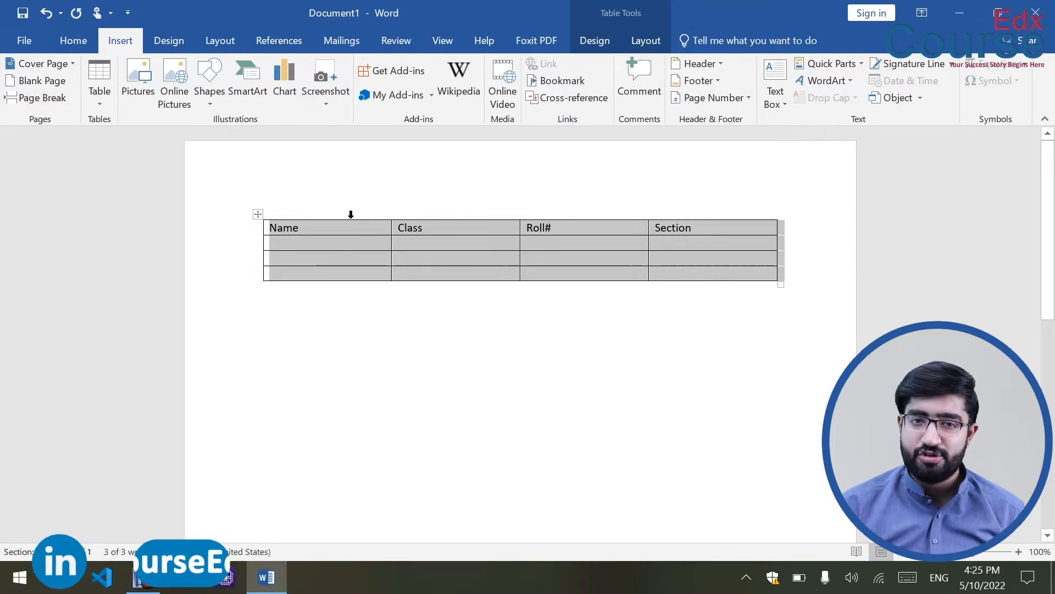
key("Delete")
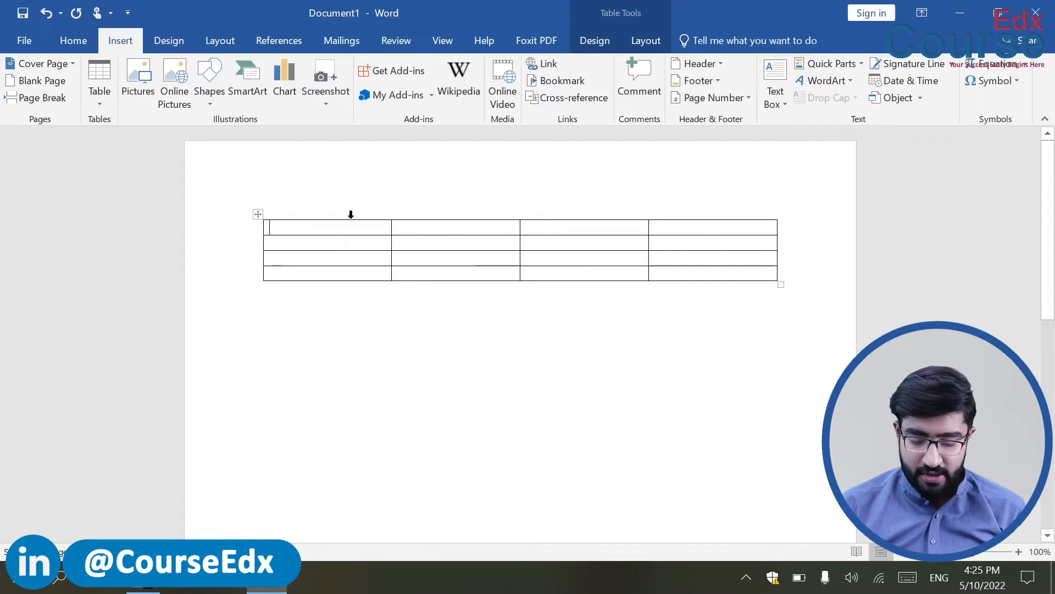
key("ctrl+z")
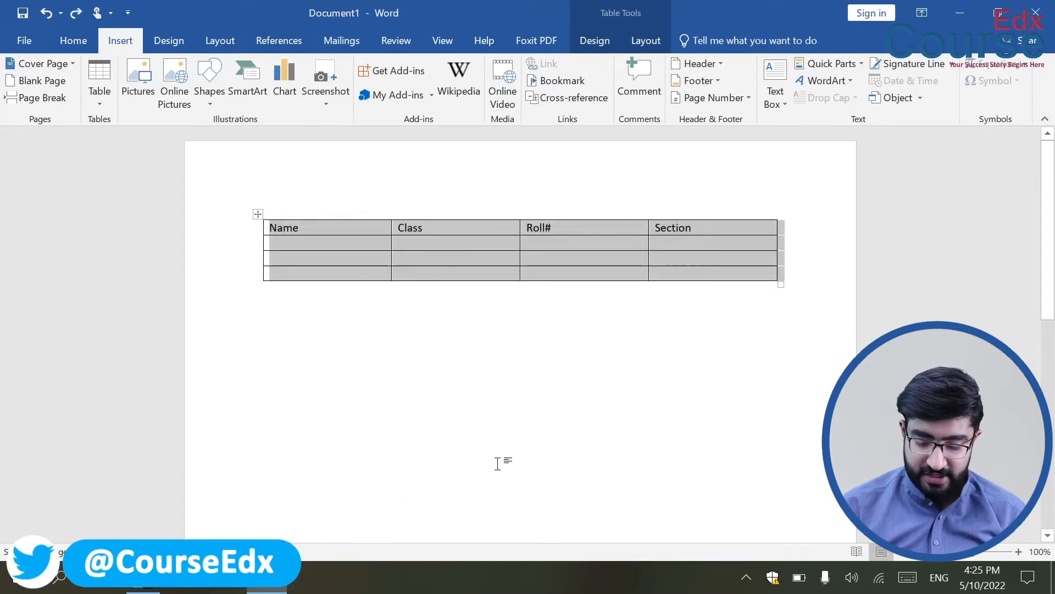
key("BackSpace")
key("ctrl+z")
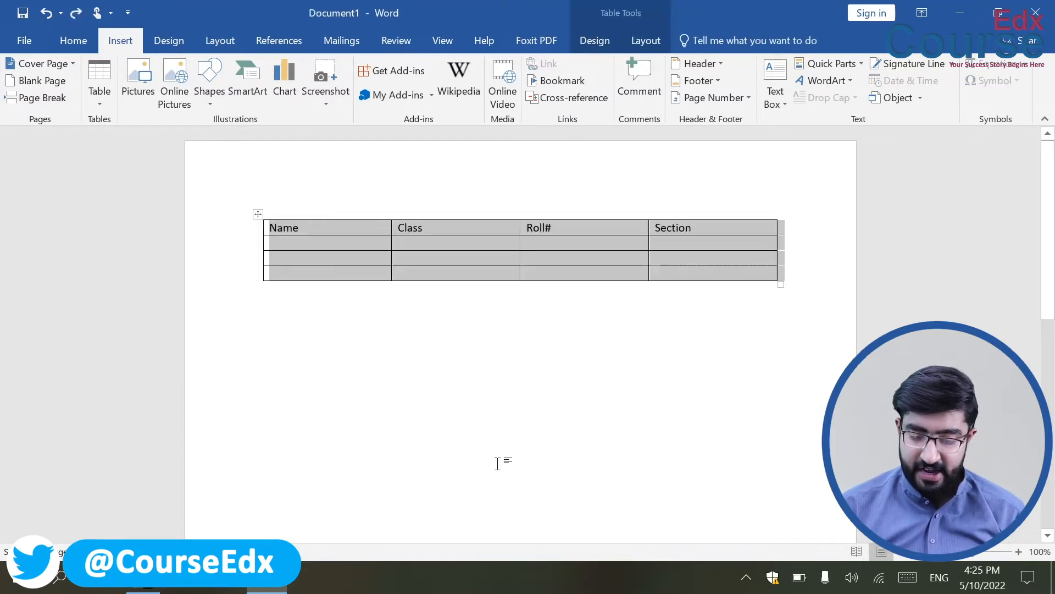
key("BackSpace")
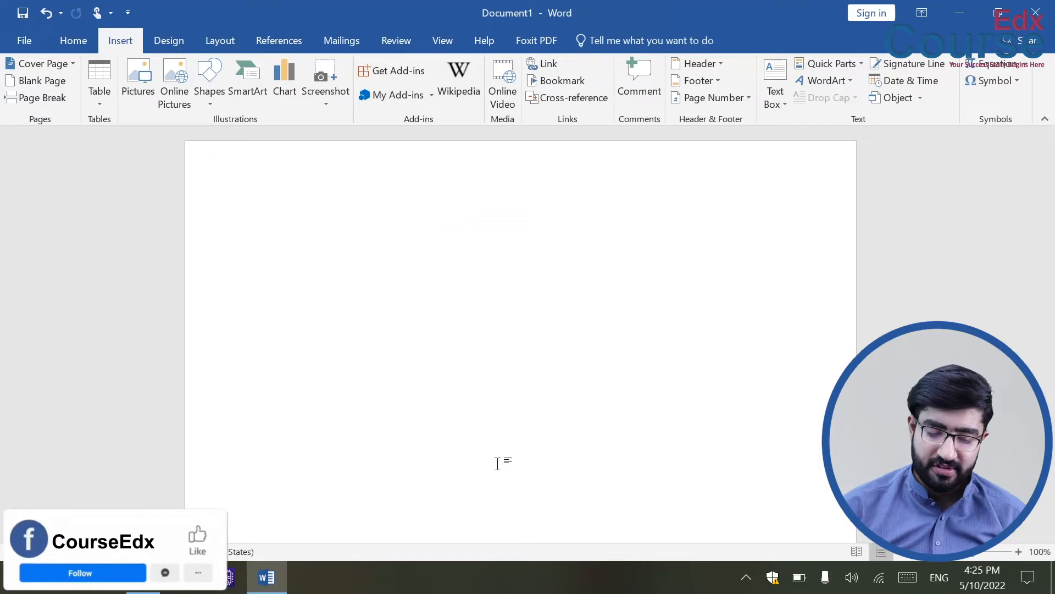
key("ctrl+z")
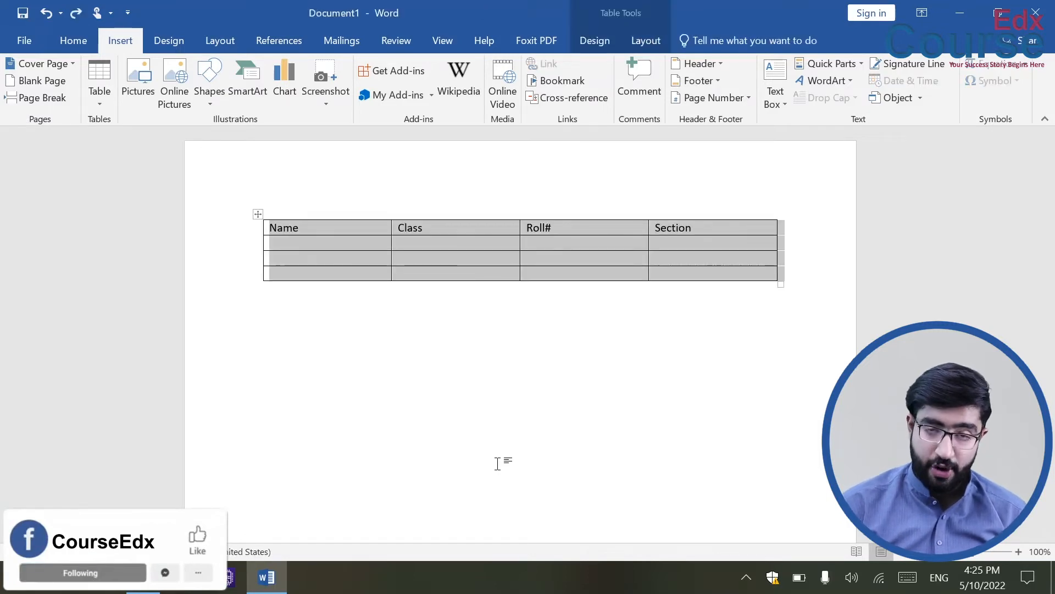
key("ctrl+z")
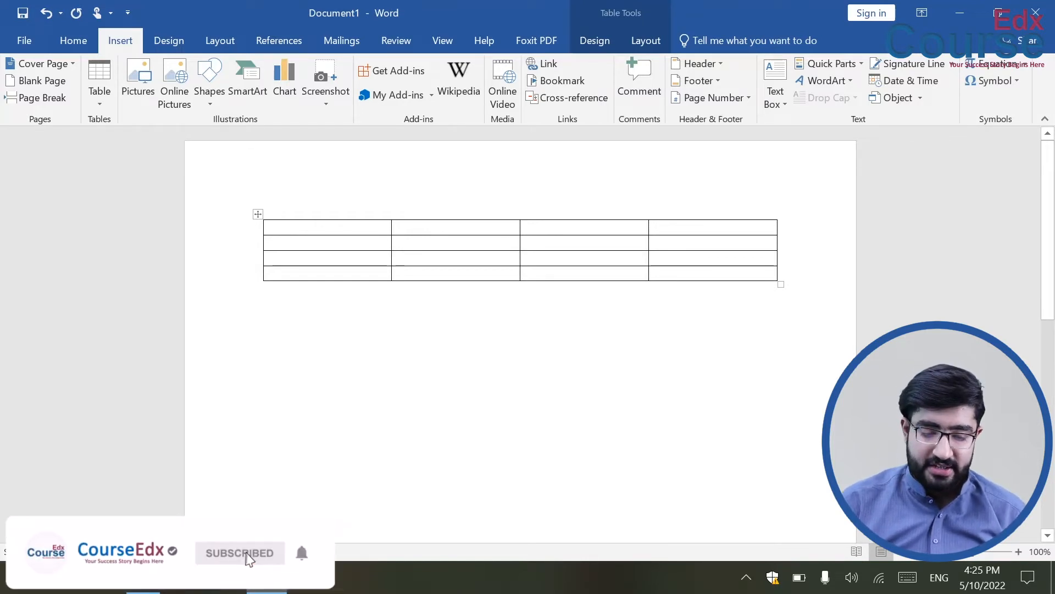
left_click(255, 216)
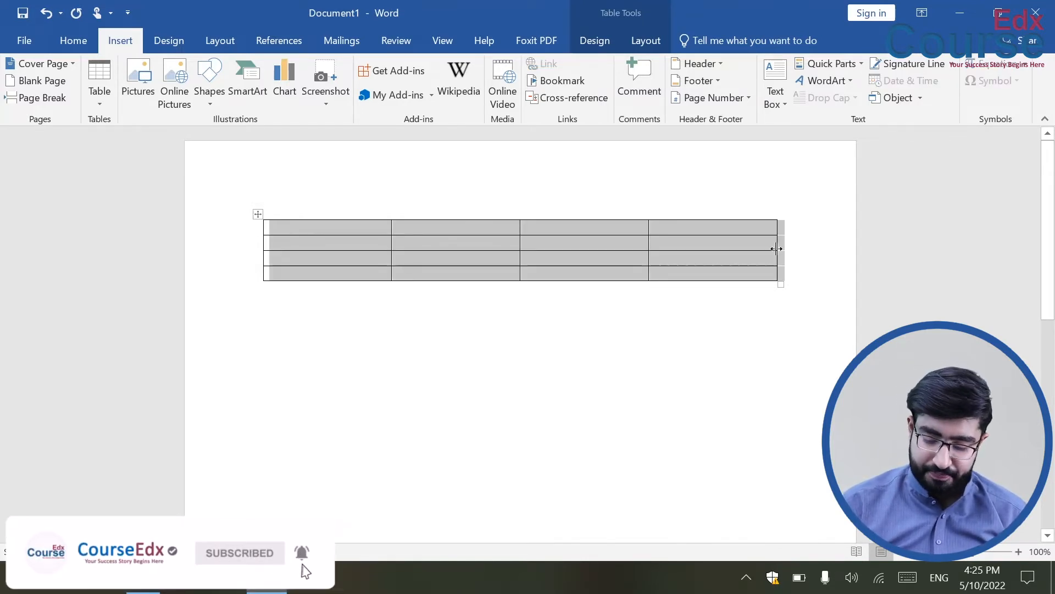
key("BackSpace")
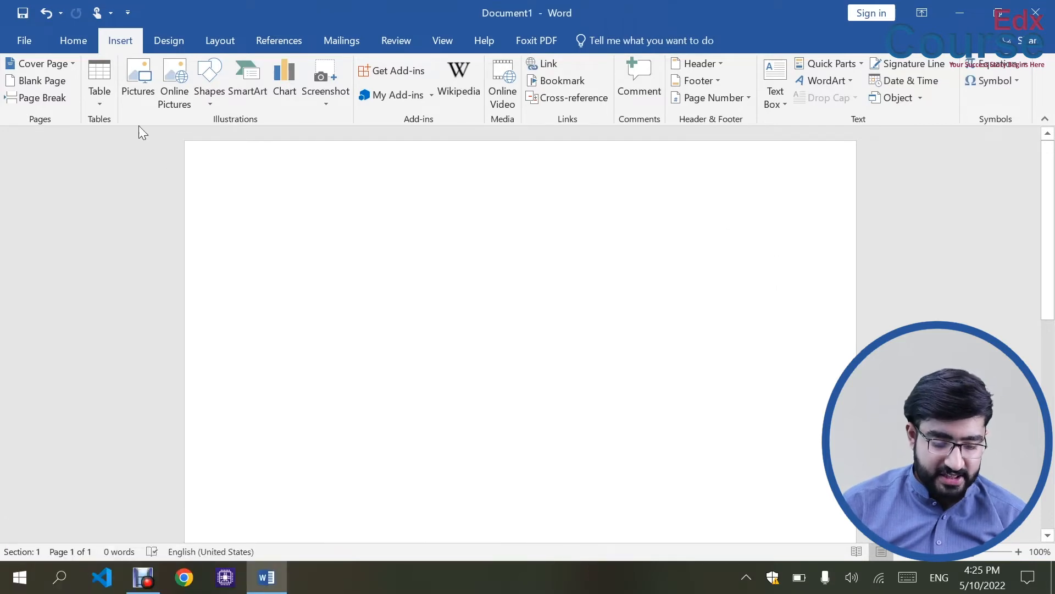
Confirm Convert Text to Table is unavailable, then type and select 'Name,Class,Roll#,Section'.
left_click(100, 95)
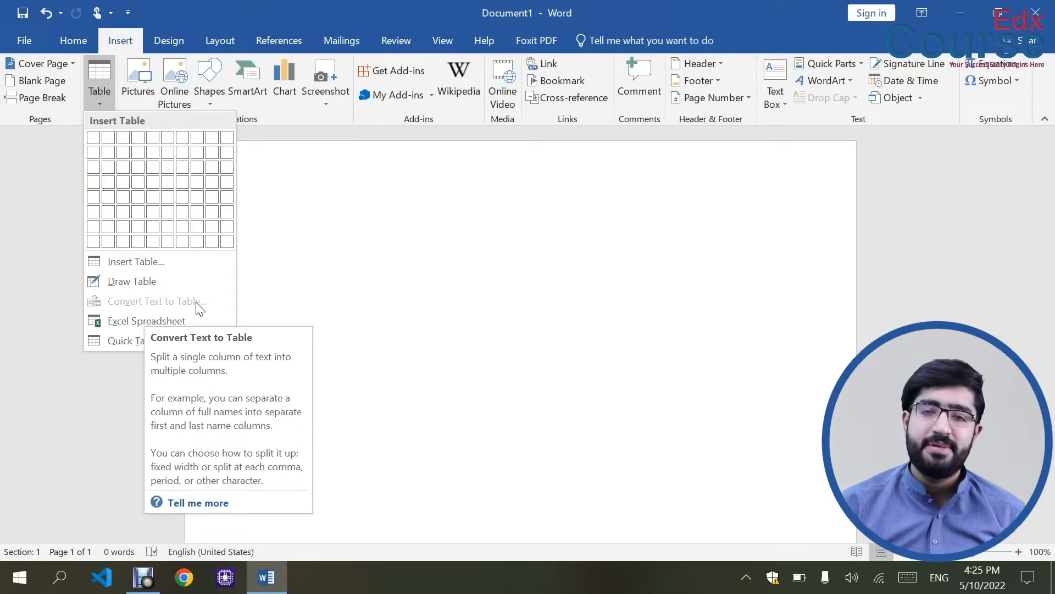
left_click(301, 275)
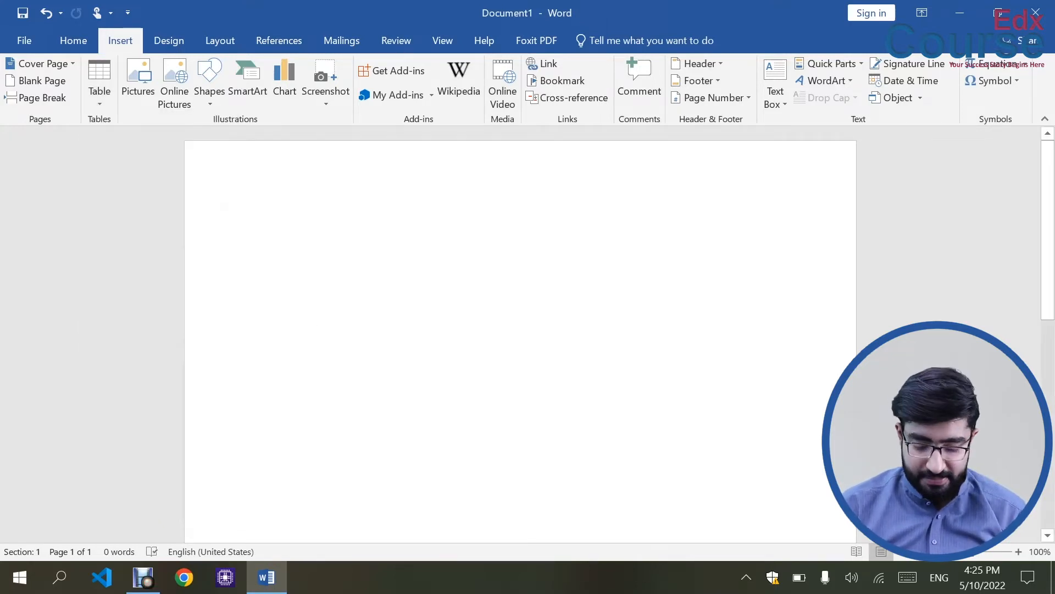
type("Name")
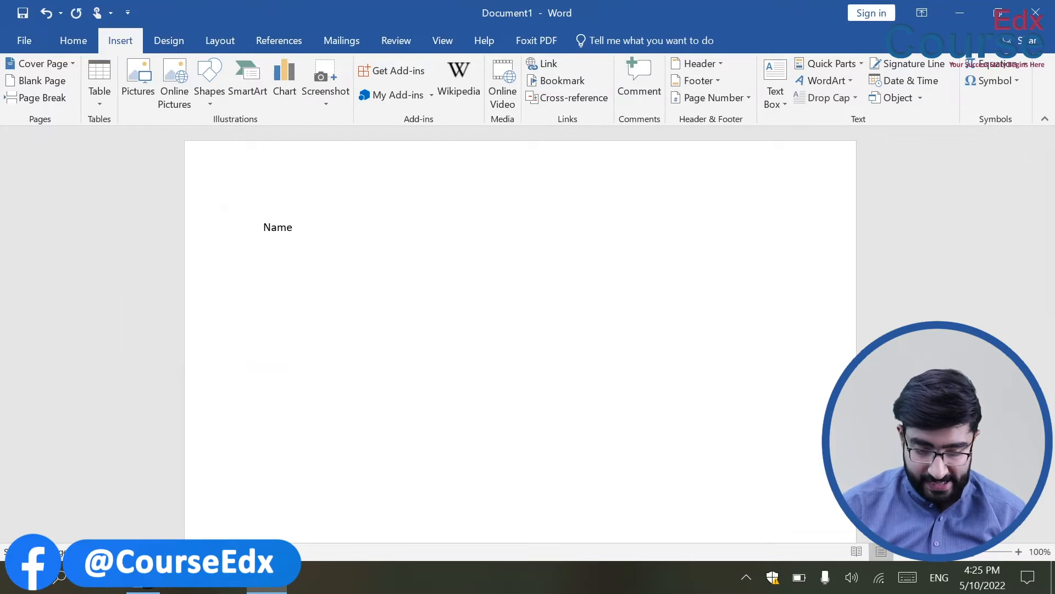
type(",Class,Roll")
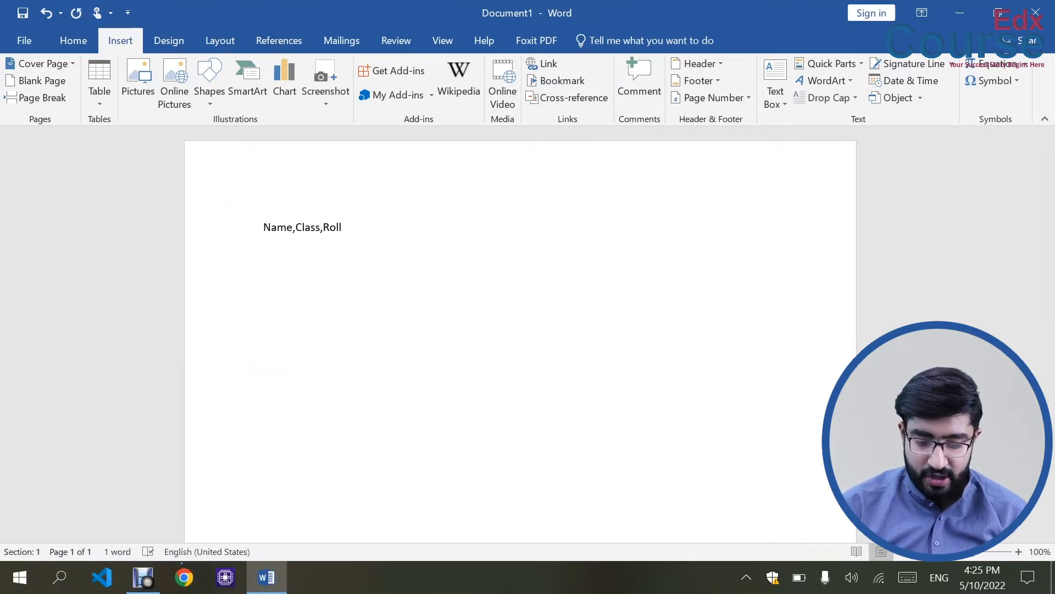
type("#,")
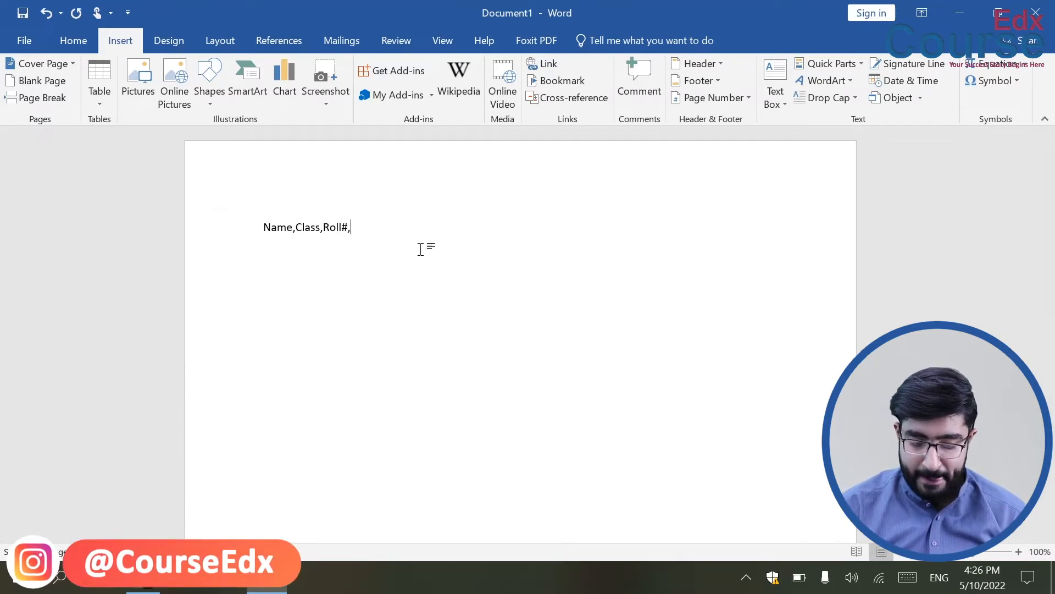
type("Section")
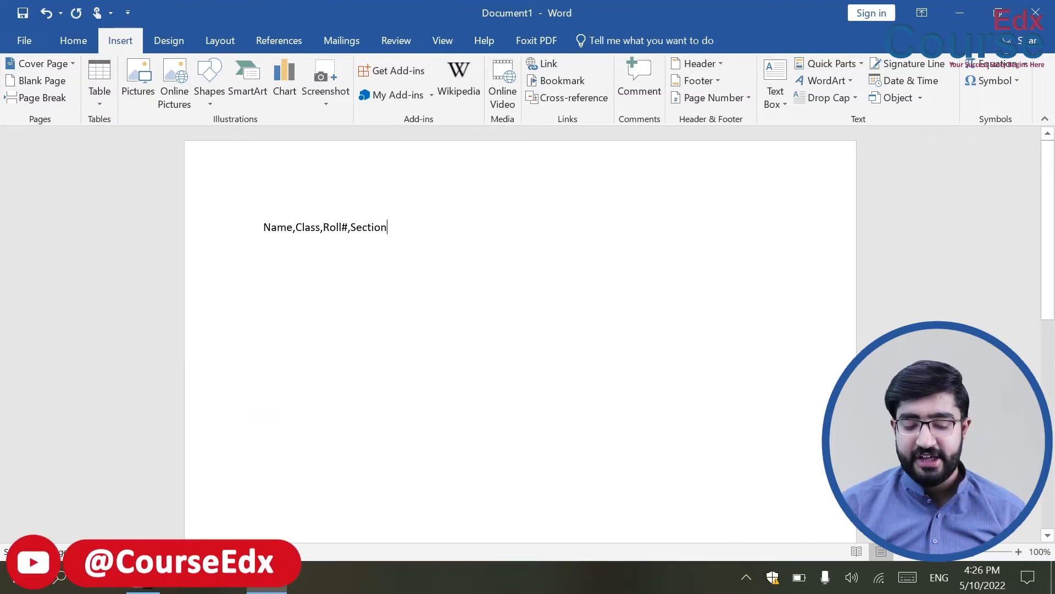
left_click(155, 250)
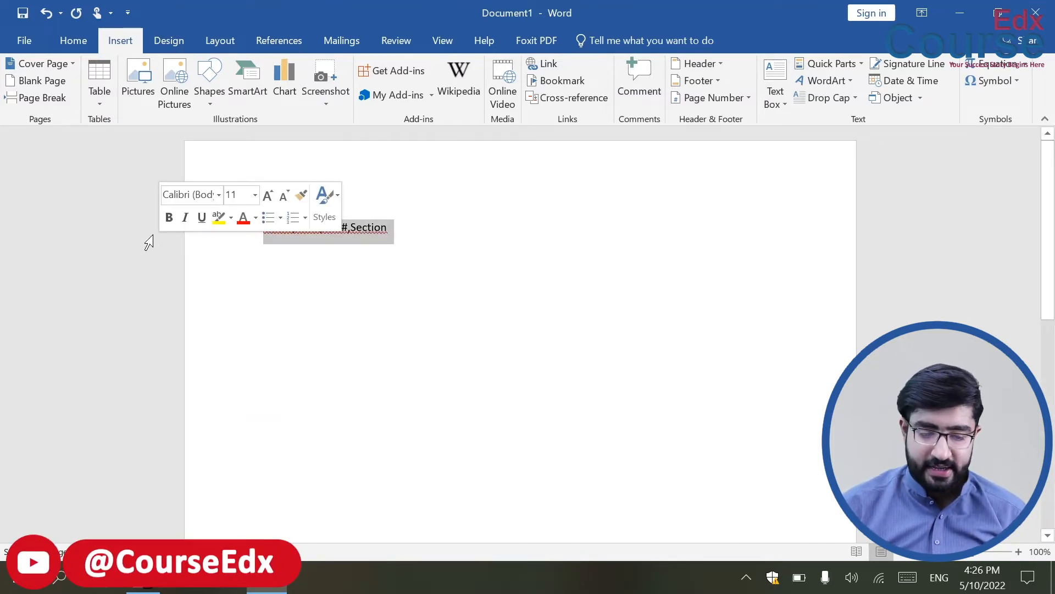
Convert the selected line into a four-column table, separating text at commas.
left_click(106, 98)
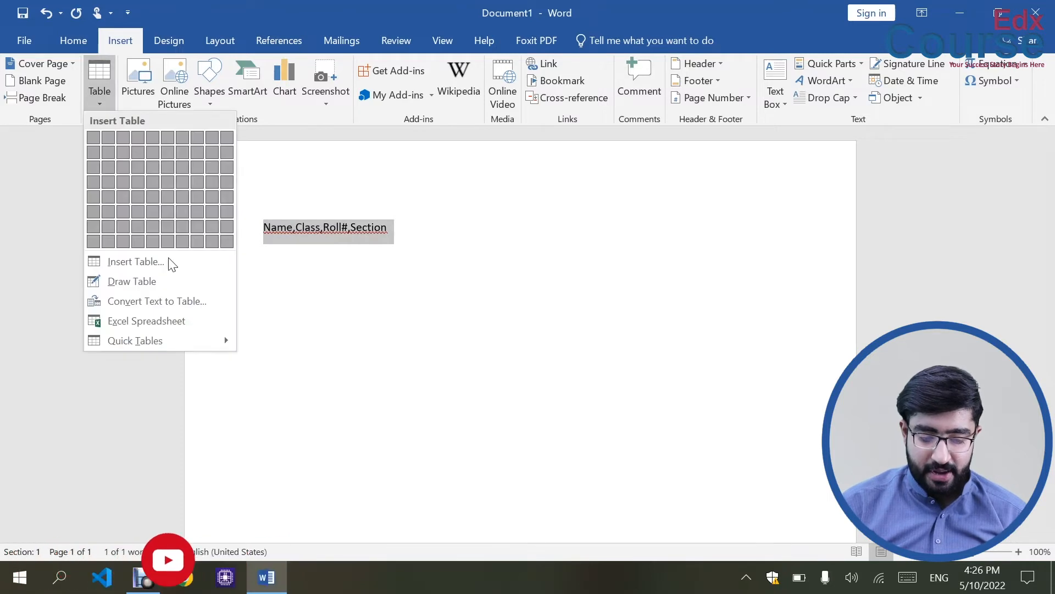
left_click(164, 301)
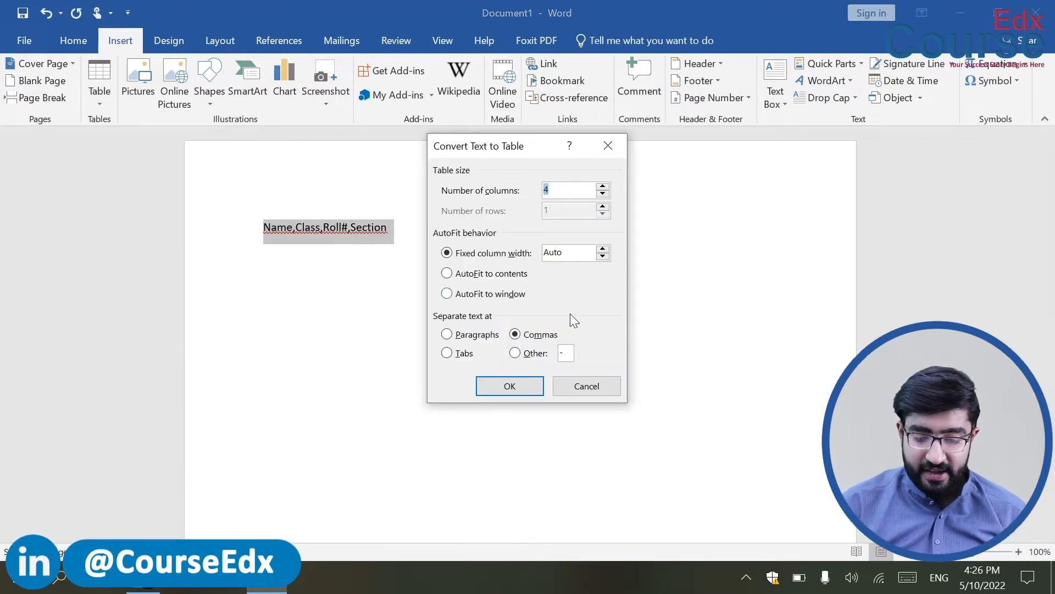
left_click_drag(512, 145, 589, 142)
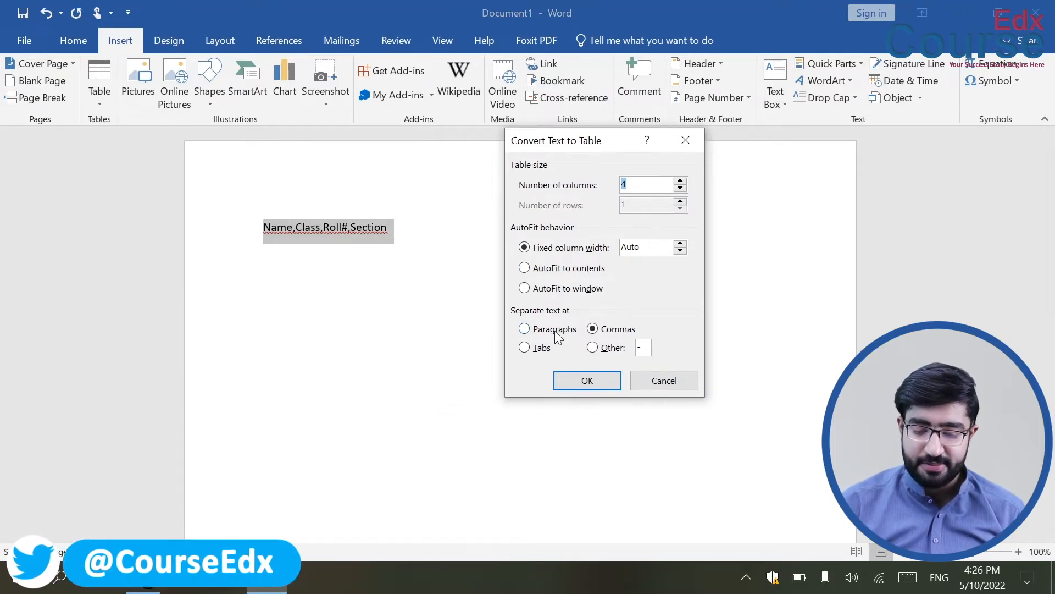
left_click(593, 329)
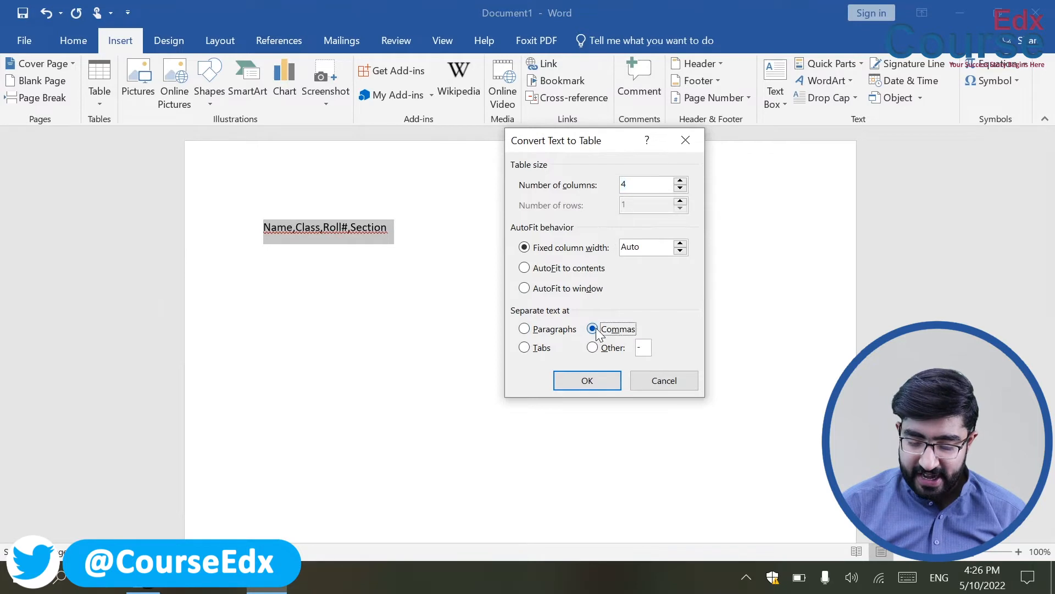
left_click(590, 385)
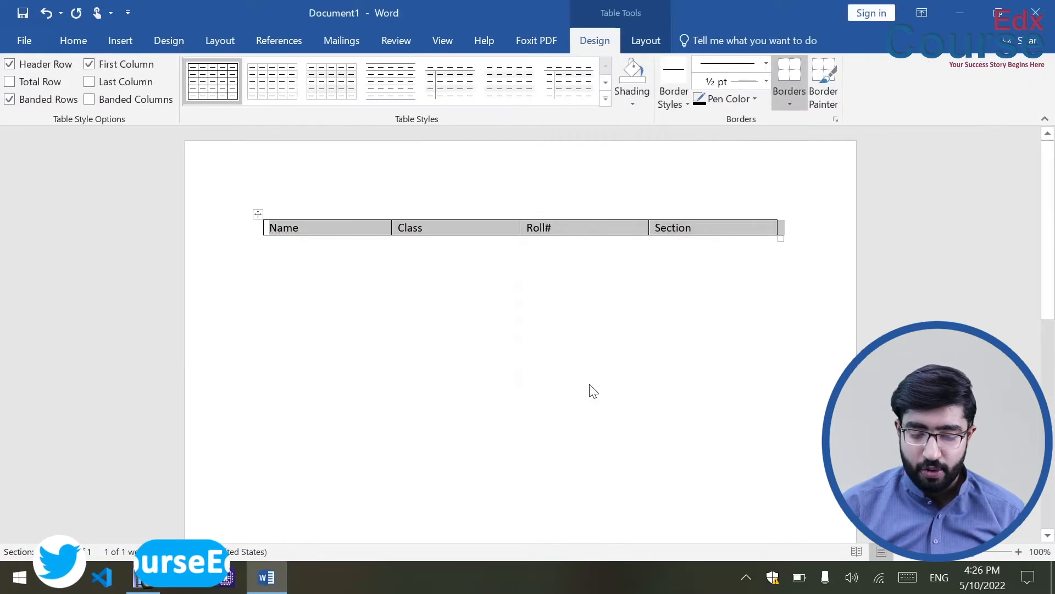
left_click(525, 345)
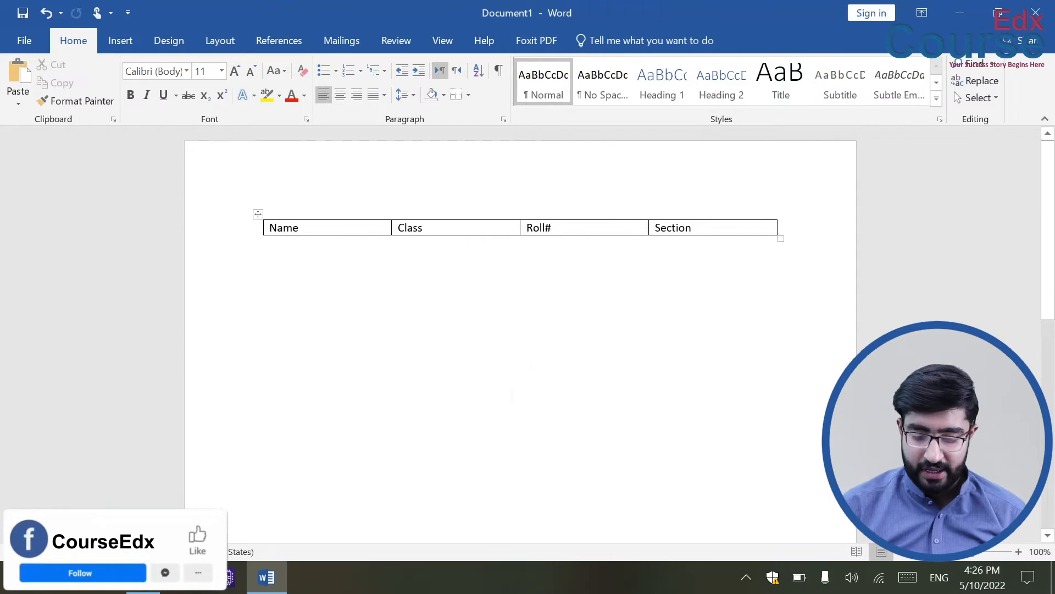
Add empty rows by tabbing from the Section cell, then delete the whole table.
left_click(694, 228)
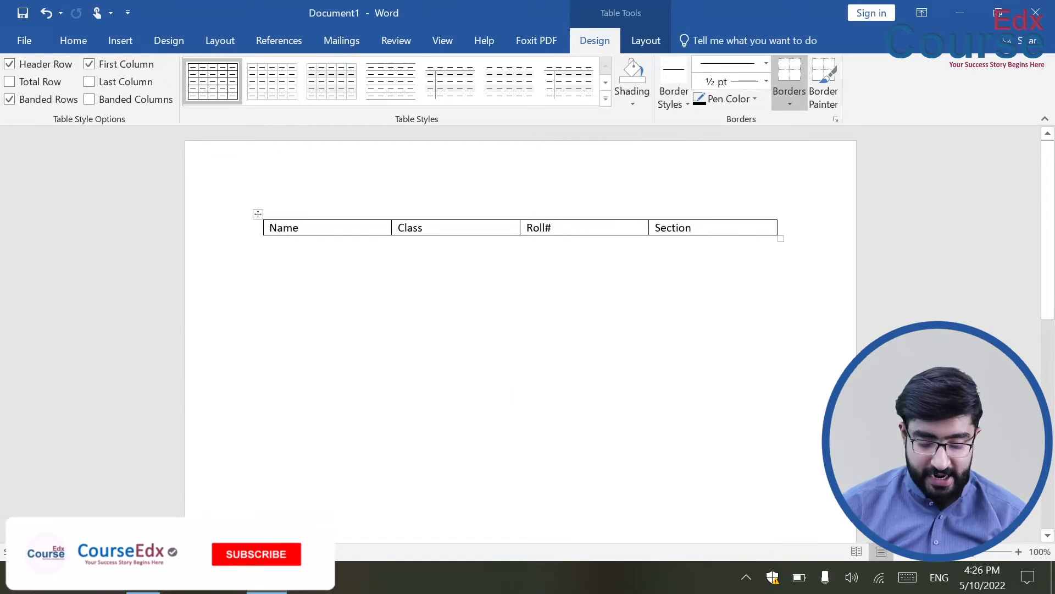
key("Tab")
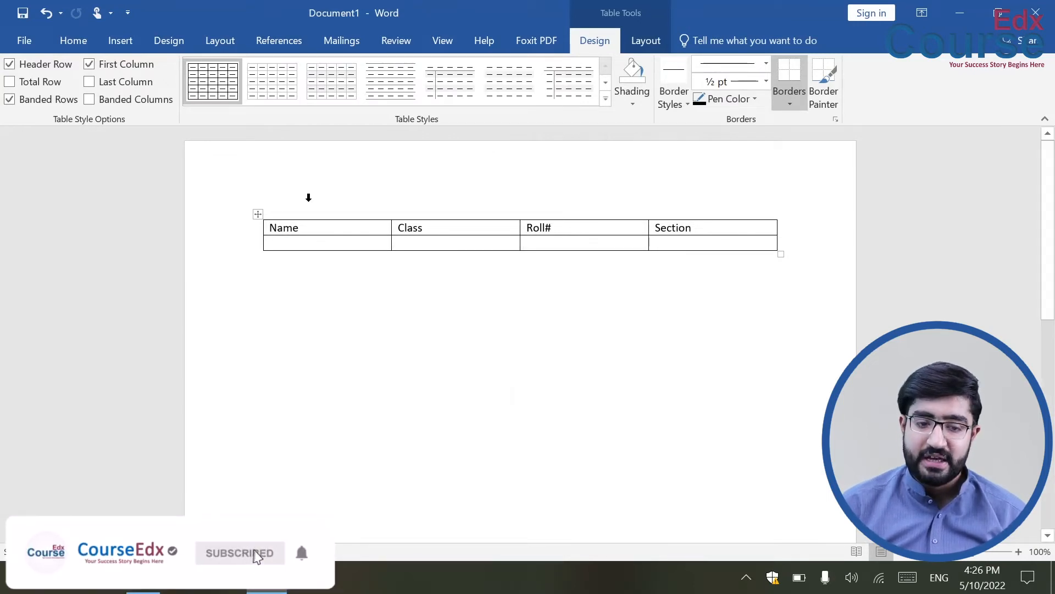
key("Tab")
key("Tab")
key("Tab")
key("Tab")
key("Tab")
key("Tab")
key("Tab")
key("Tab")
key("Tab")
key("Tab")
key("Tab")
key("Tab")
key("Tab")
key("Tab")
key("Tab")
key("Tab")
key("Tab")
key("Tab")
key("Tab")
key("Tab")
key("Tab")
key("Tab")
key("Tab")
key("Tab")
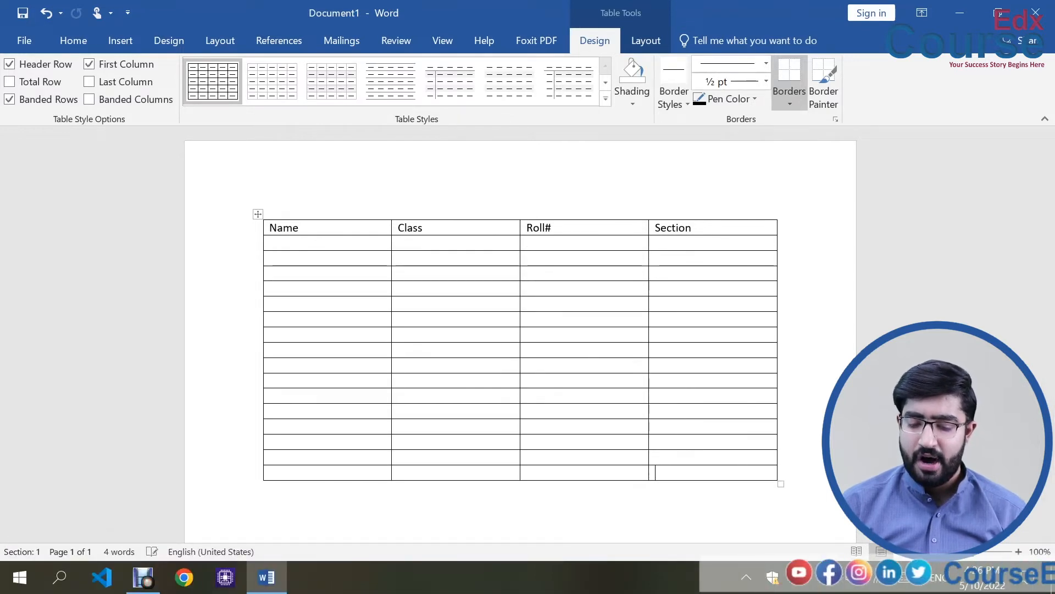
key("Tab")
key("Tab")
key("Tab")
key("Tab")
key("Tab")
key("Tab")
key("Tab")
key("Tab")
key("Tab")
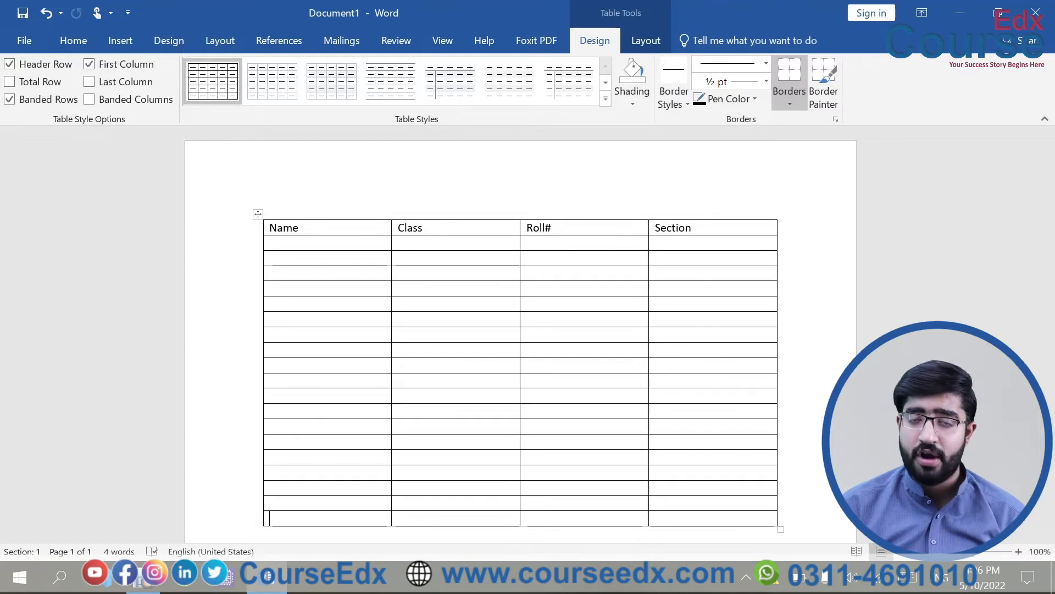
left_click(256, 215)
key("BackSpace")
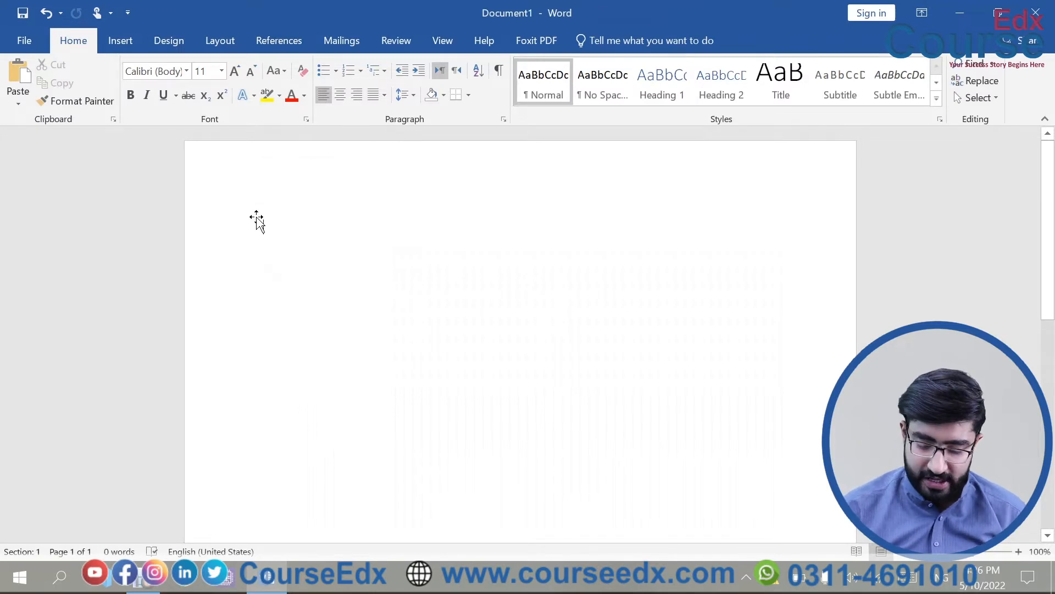
type("+")
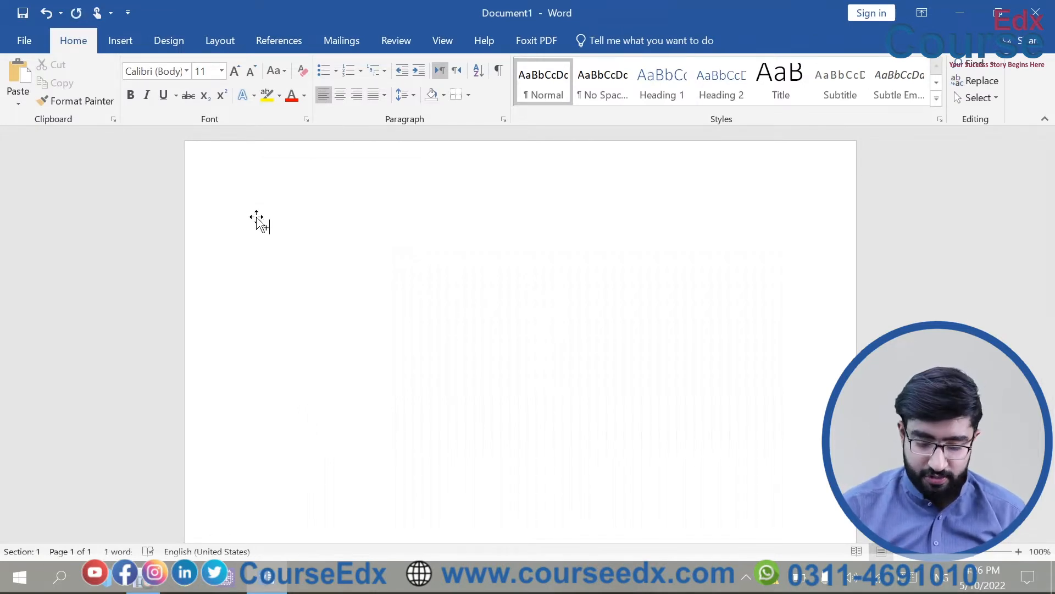
type("-------------------------------------------------------")
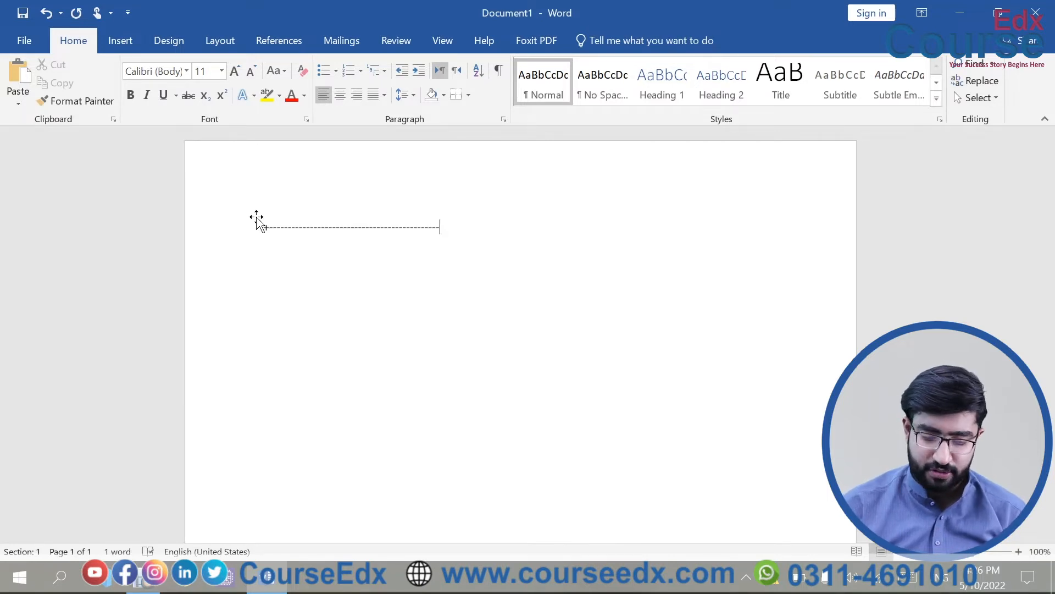
type("+")
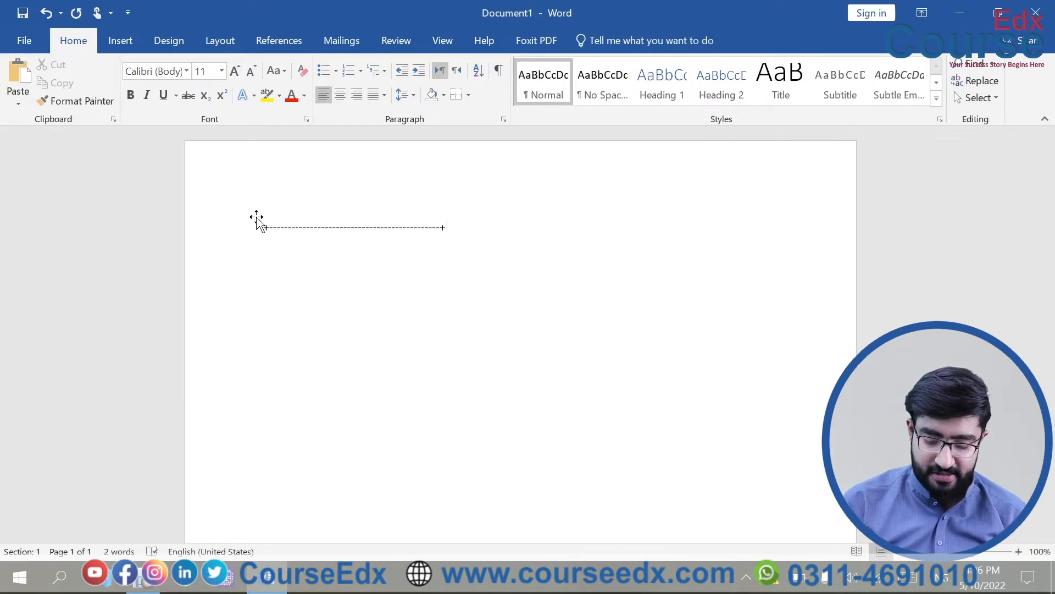
type("----------------------------------------")
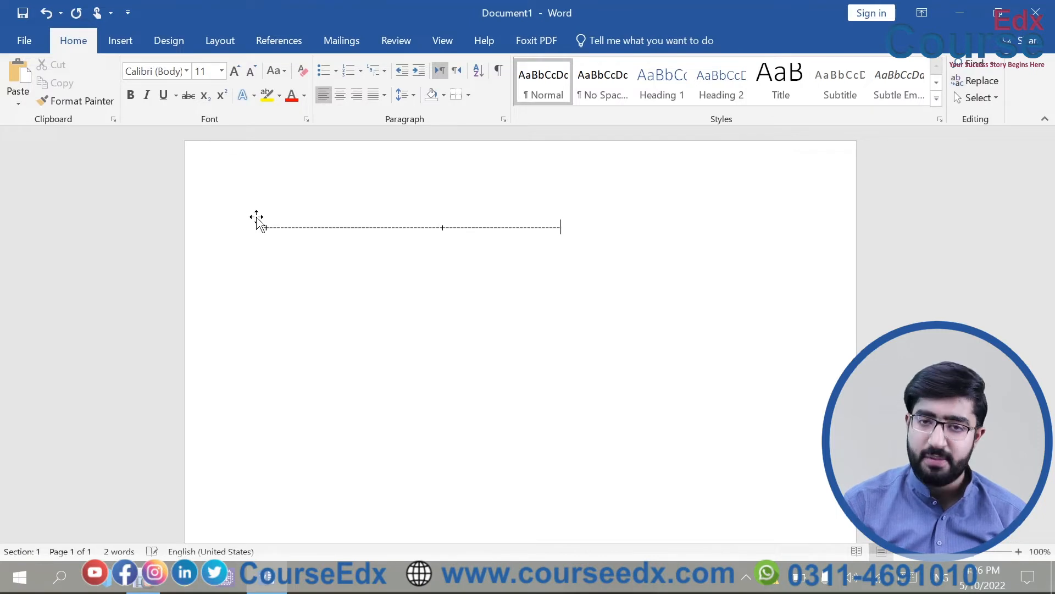
type("+")
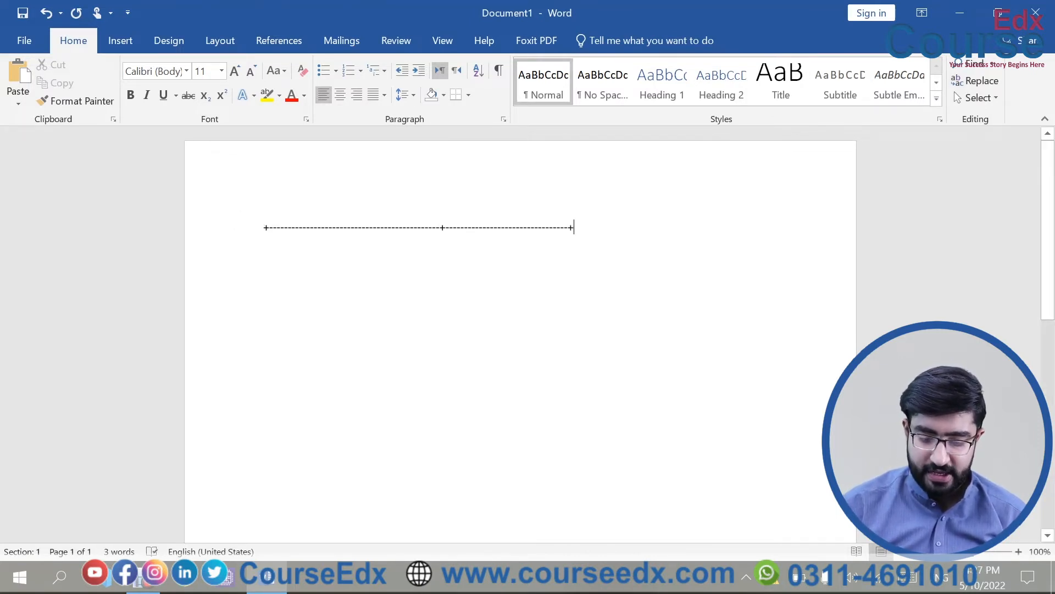
key("Return")
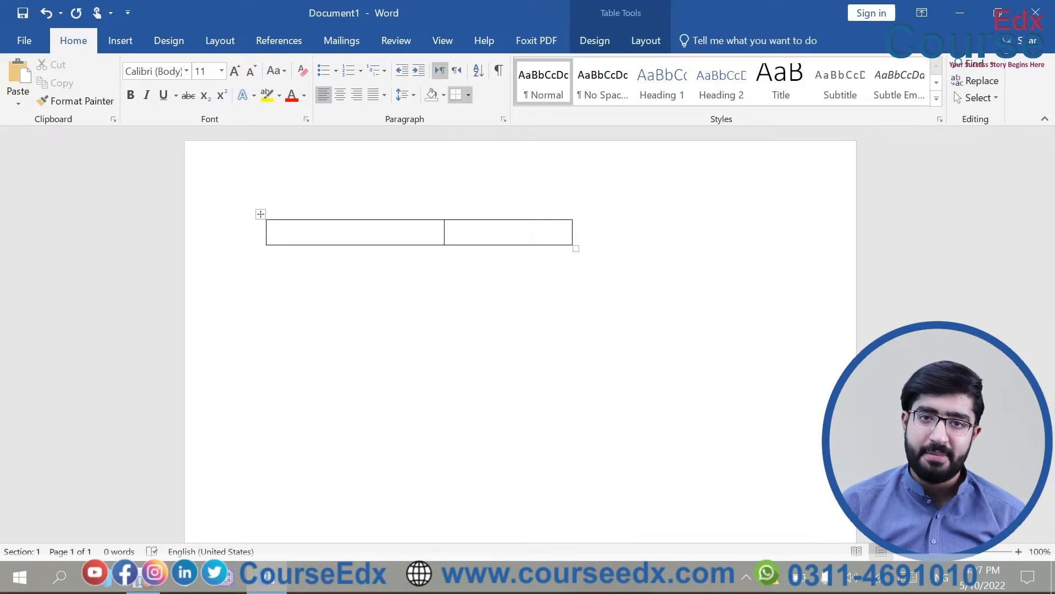
key("Tab")
key("Tab")
key("Tab")
key("Tab")
key("Tab")
key("Tab")
key("Tab")
key("Tab")
key("Tab")
key("Tab")
key("Tab")
key("Tab")
key("Tab")
key("Tab")
key("Tab")
key("Tab")
key("Tab")
key("Tab")
key("Tab")
key("Tab")
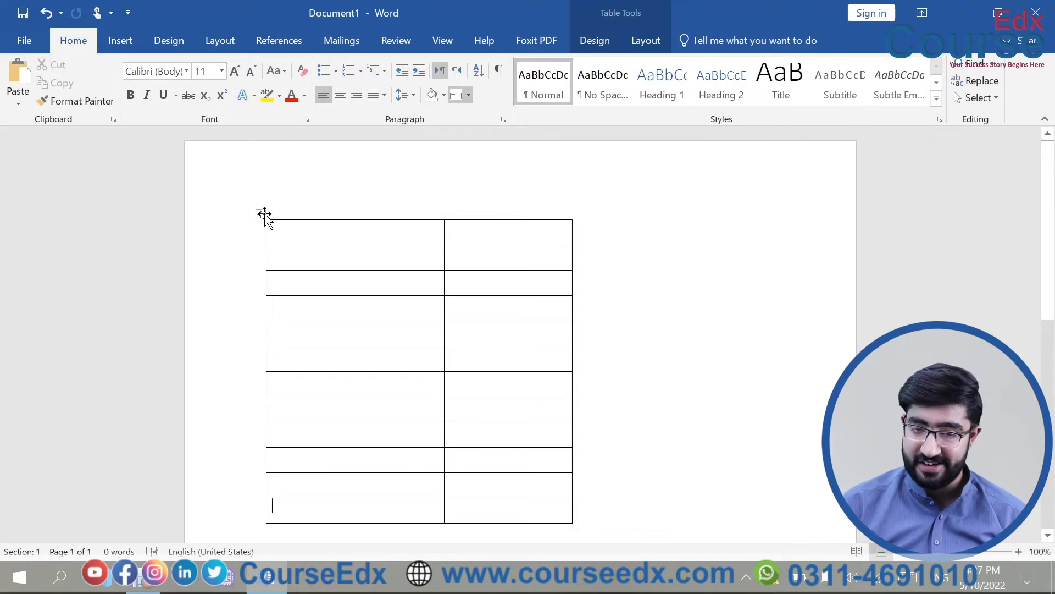
left_click(262, 214)
key("BackSpace")
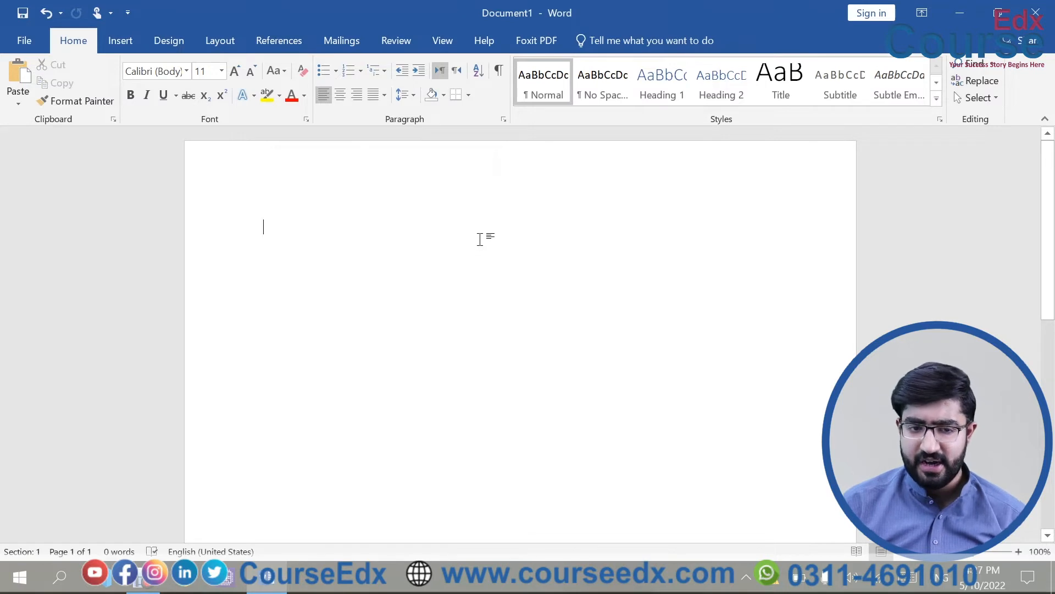
Insert a 3-column, 2-row table through the Insert Table dialog.
left_click(130, 43)
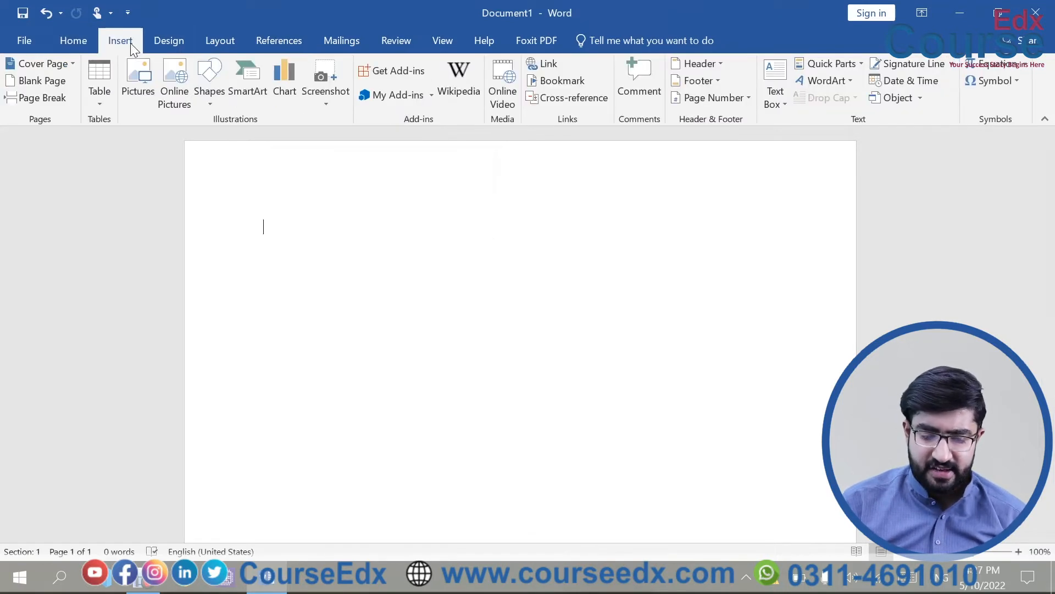
left_click(102, 94)
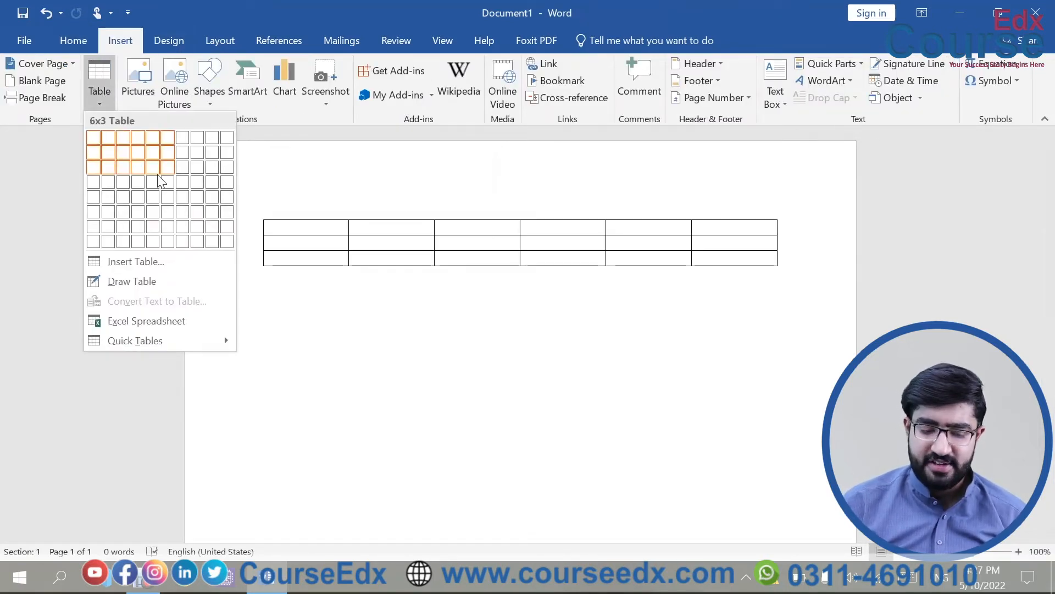
left_click(154, 260)
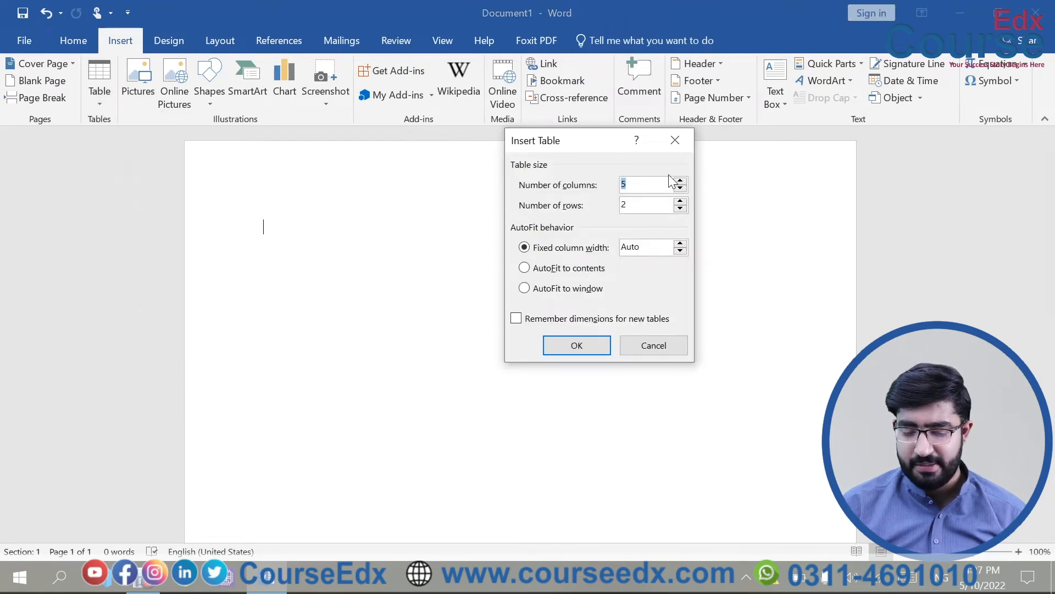
key("BackSpace")
type("3")
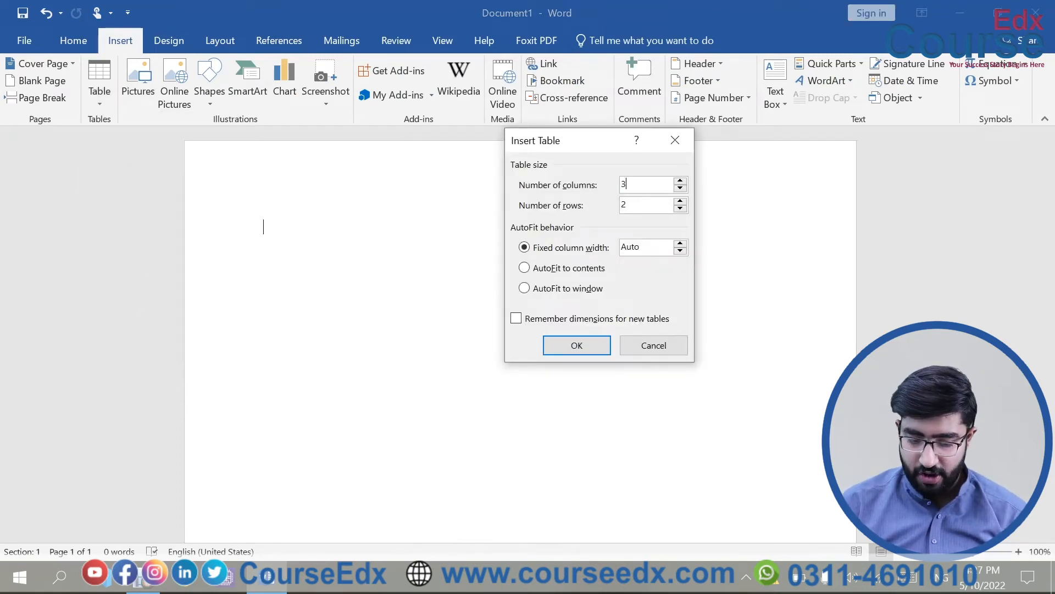
left_click(588, 351)
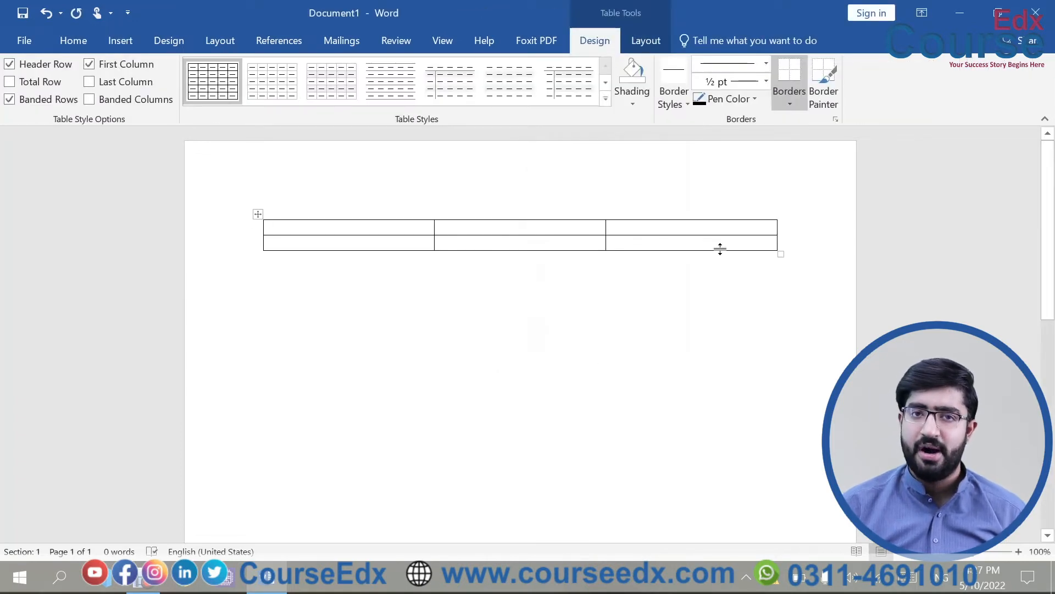
Type the header row Name, Class, RollNo, correcting typing mistakes along the way.
type("Name")
key("Tab")
type("Class ")
type("RollNo")
key("Left")
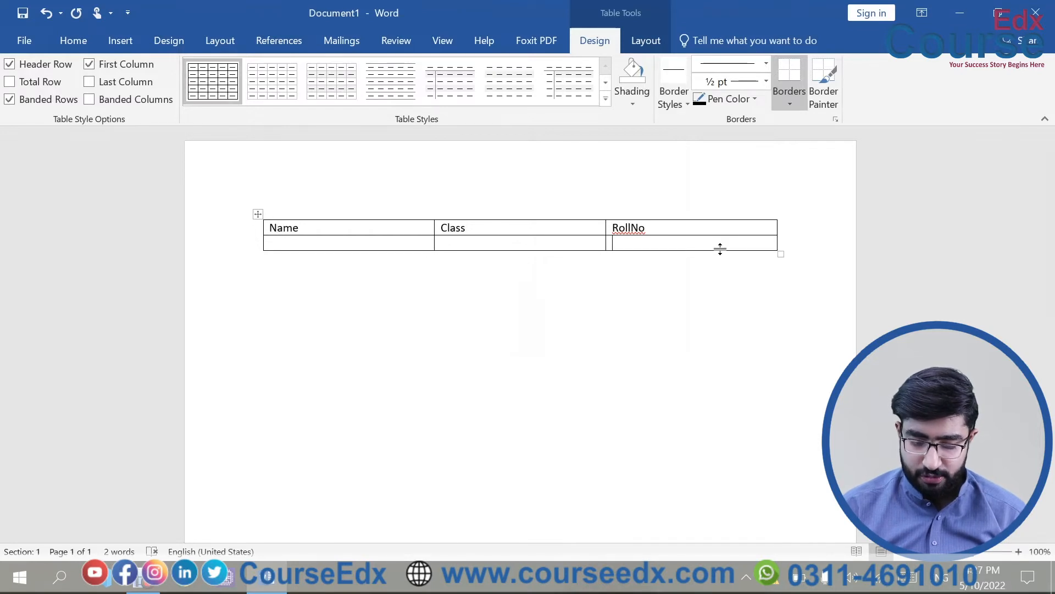
key("Down")
key("Left")
key("Left")
key("Left")
key("Left")
key("Left")
key("Left")
key("BackSpace")
key("ctrl+z")
key("ctrl+z")
key("ctrl+z")
key("ctrl+z")
key("ctrl+z")
type("Name")
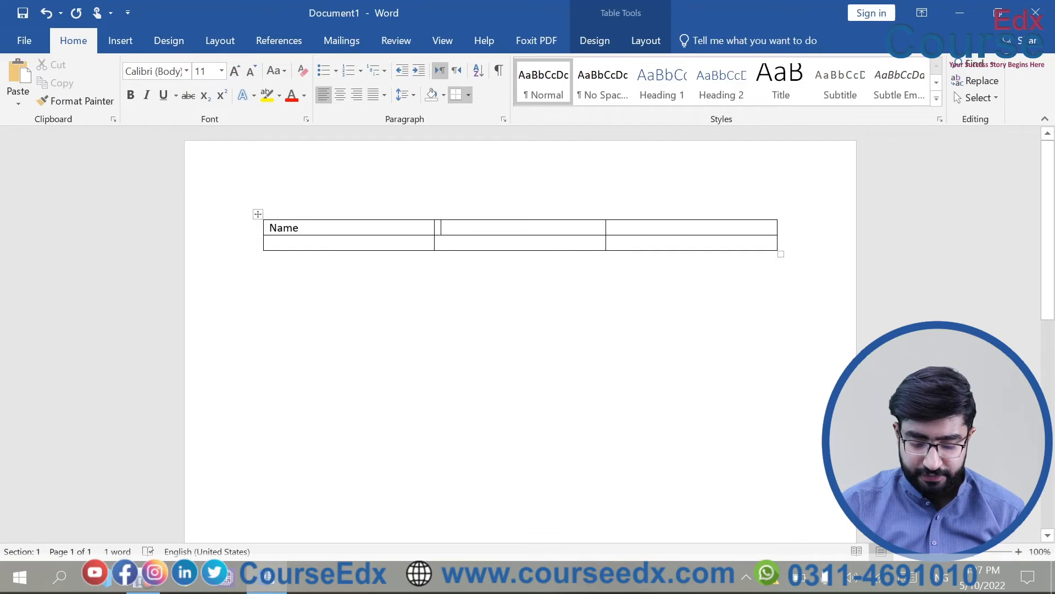
type("Class")
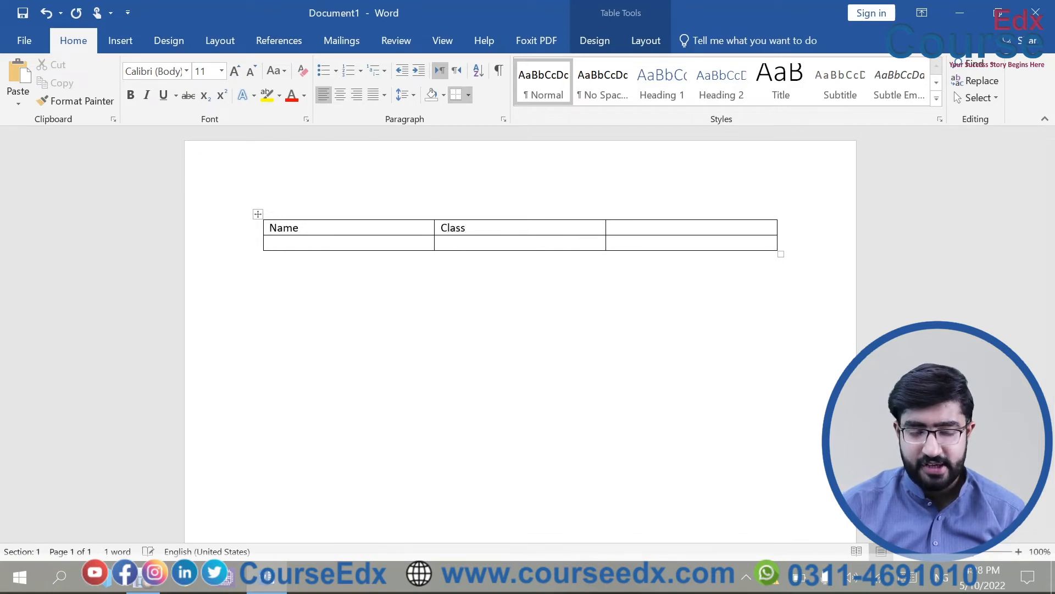
type("RollNo")
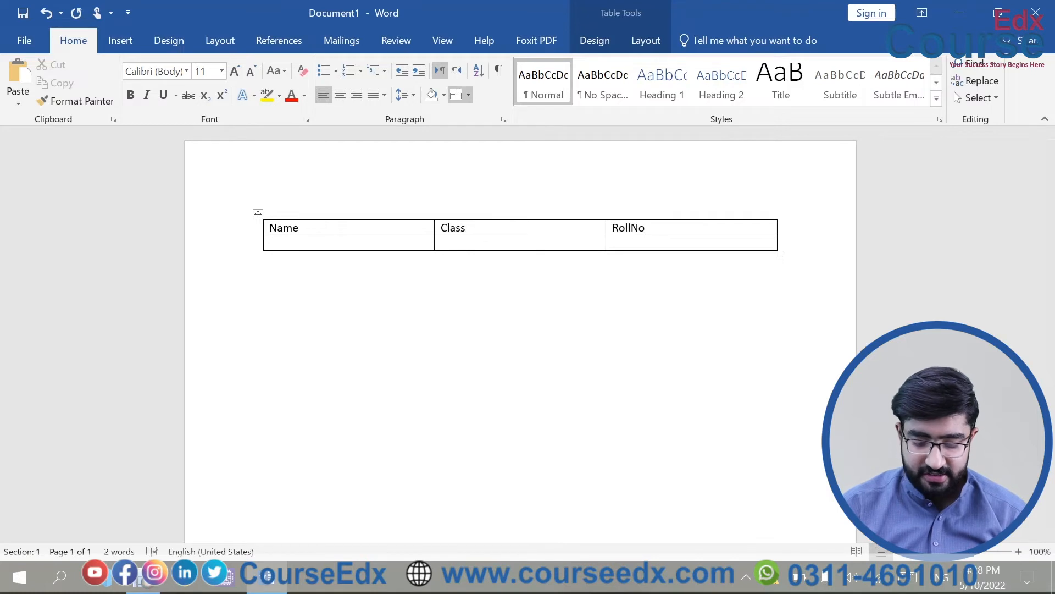
Fill the second row with a student's name and 1, add a row, then delete the table.
key("Tab")
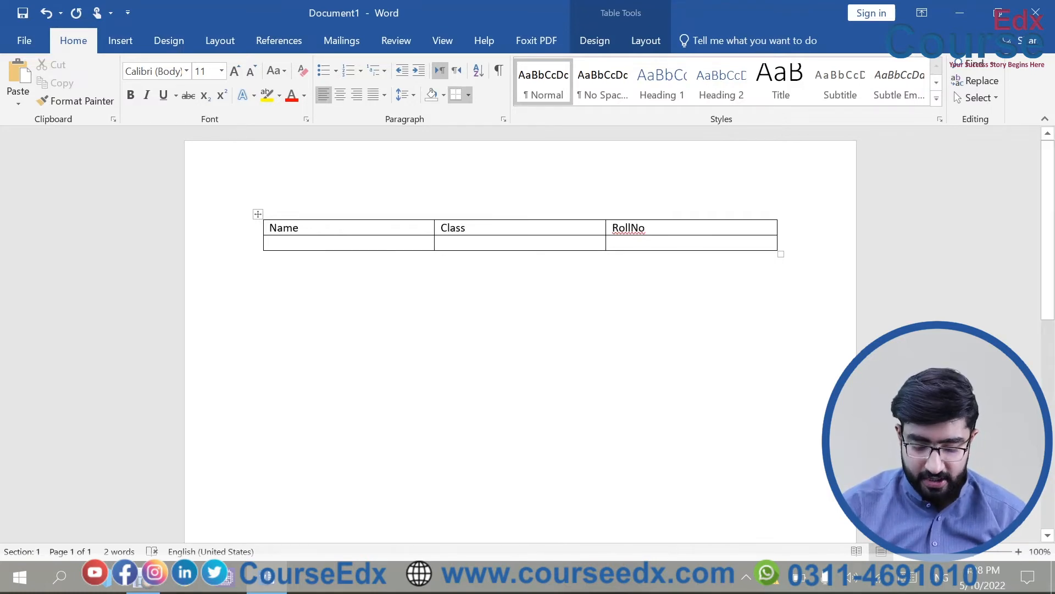
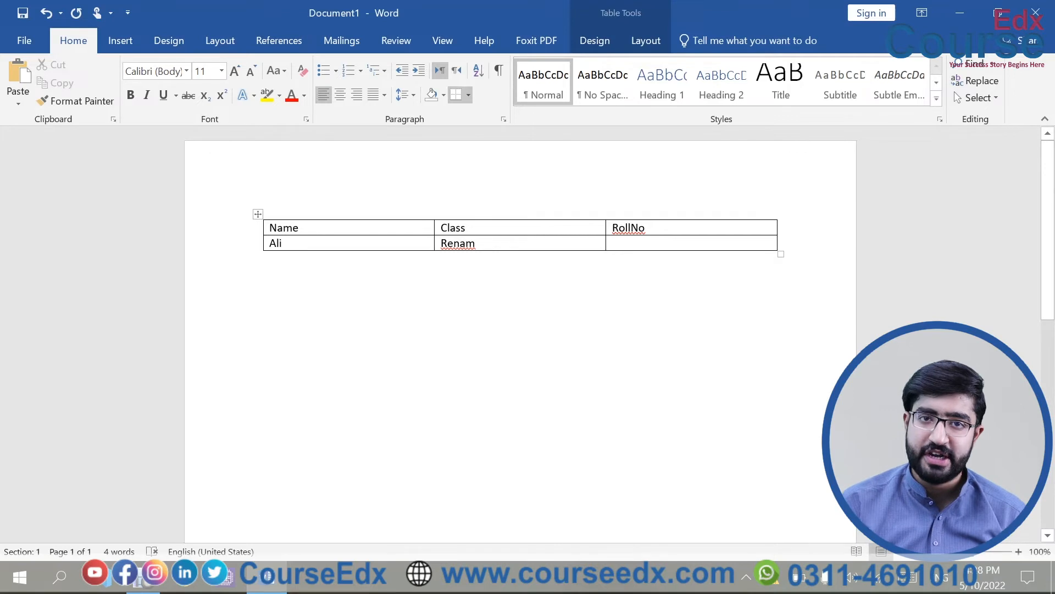
key("shift+Tab")
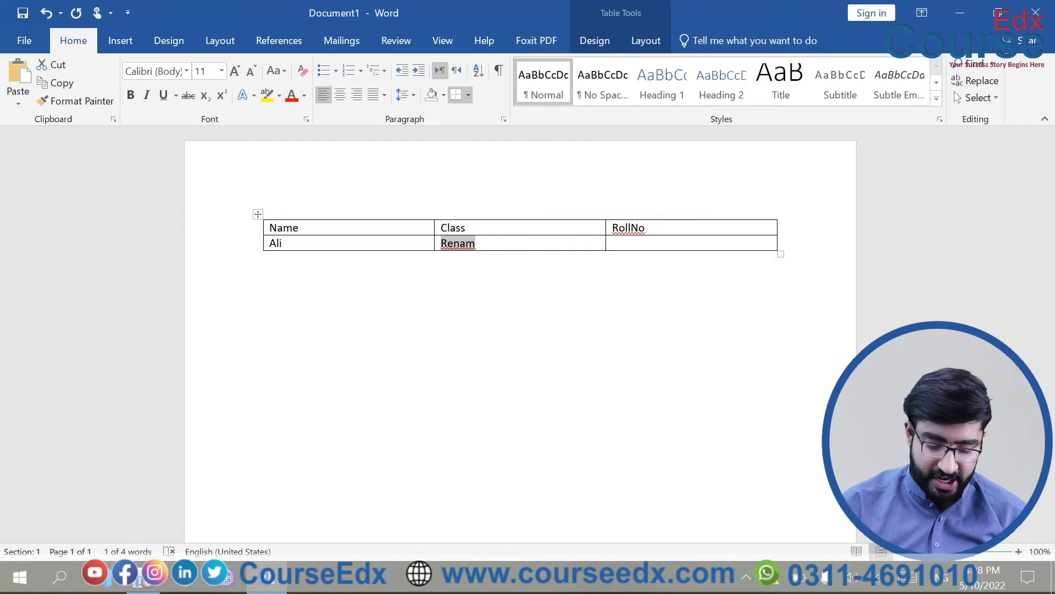
type("Rehman\t")
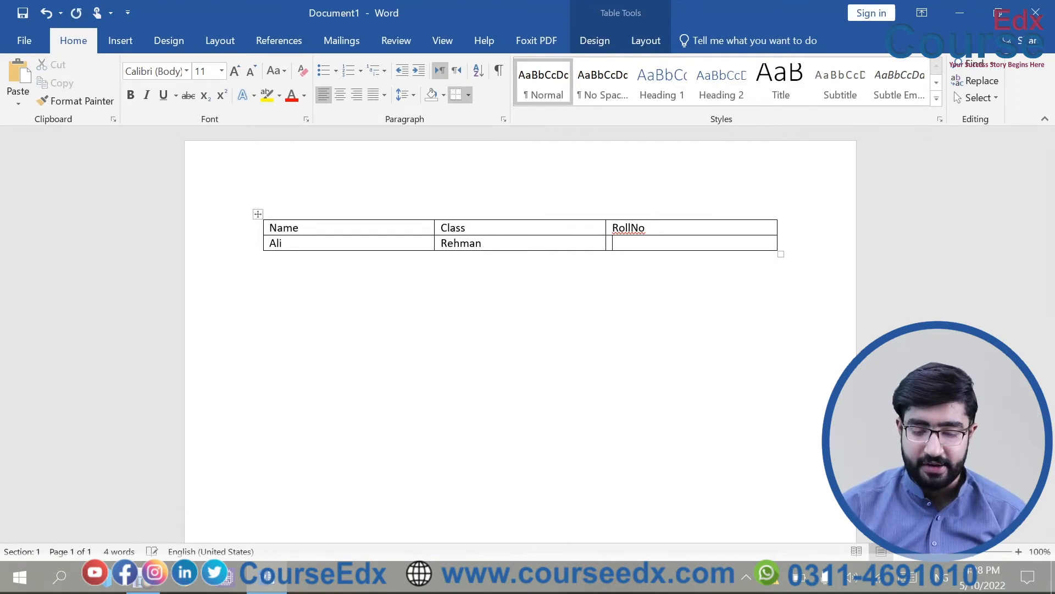
type("1")
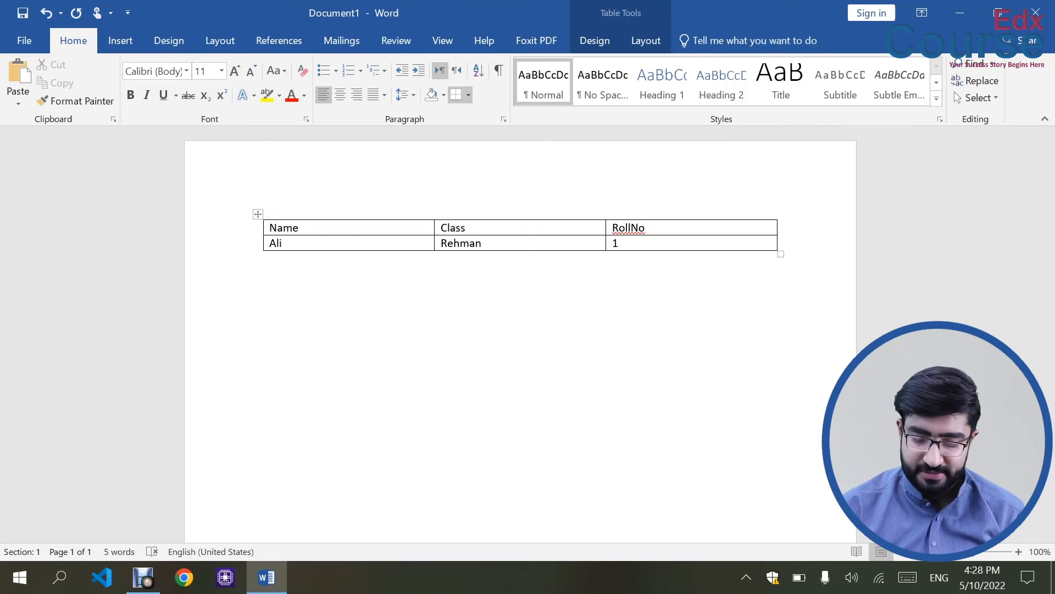
key("Tab")
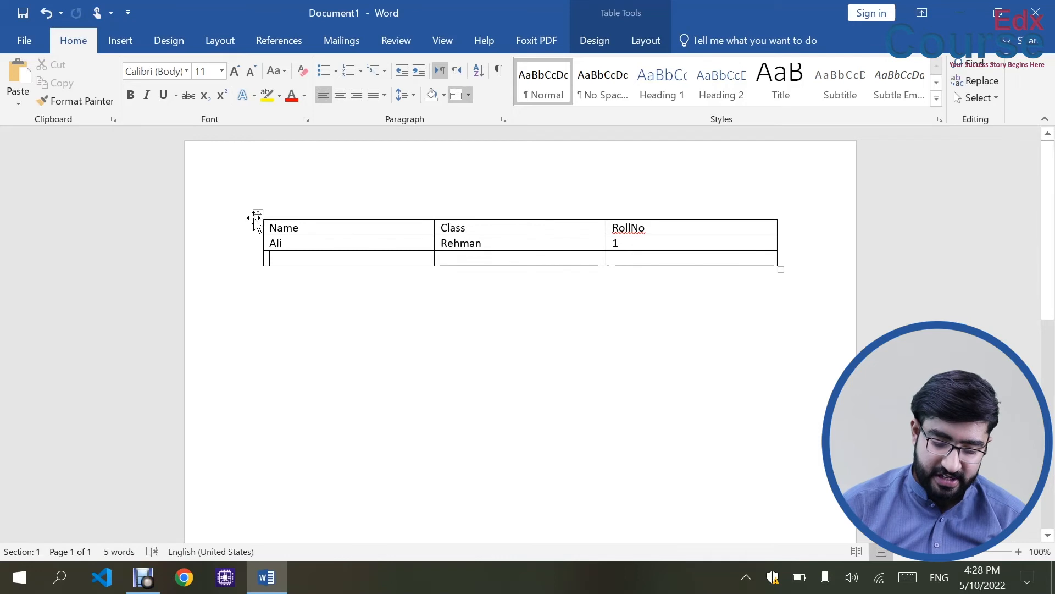
left_click(258, 214)
key("BackSpace")
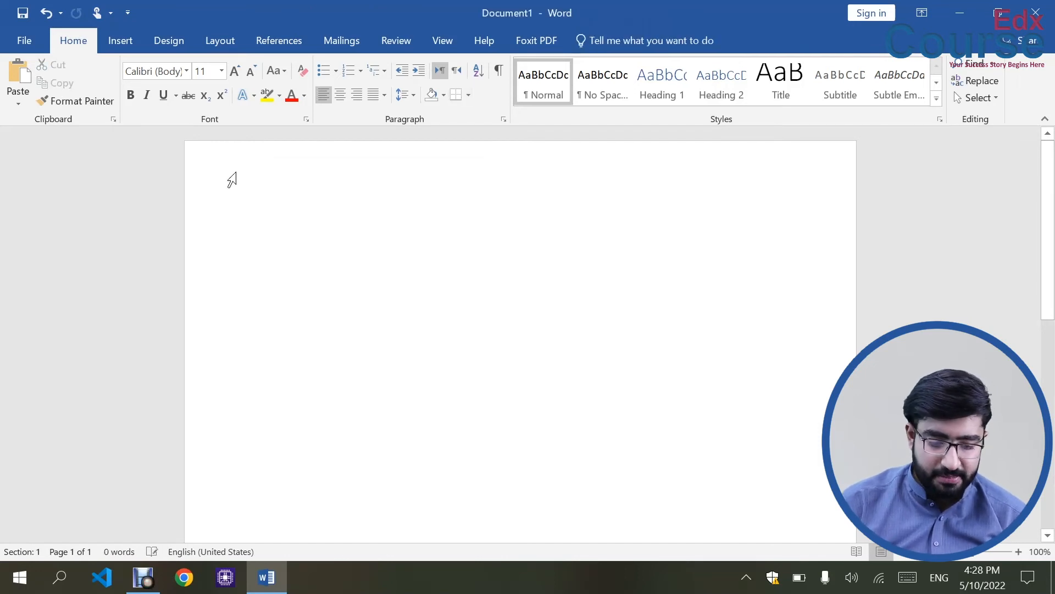
Embed an Excel spreadsheet in the page from the Table menu.
left_click(118, 39)
left_click(104, 96)
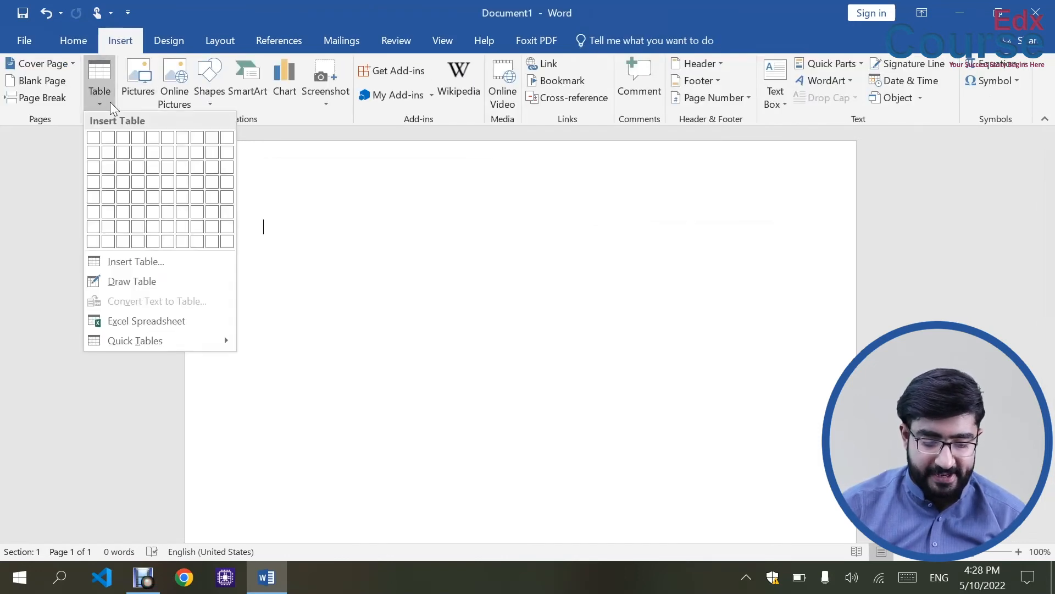
left_click(181, 322)
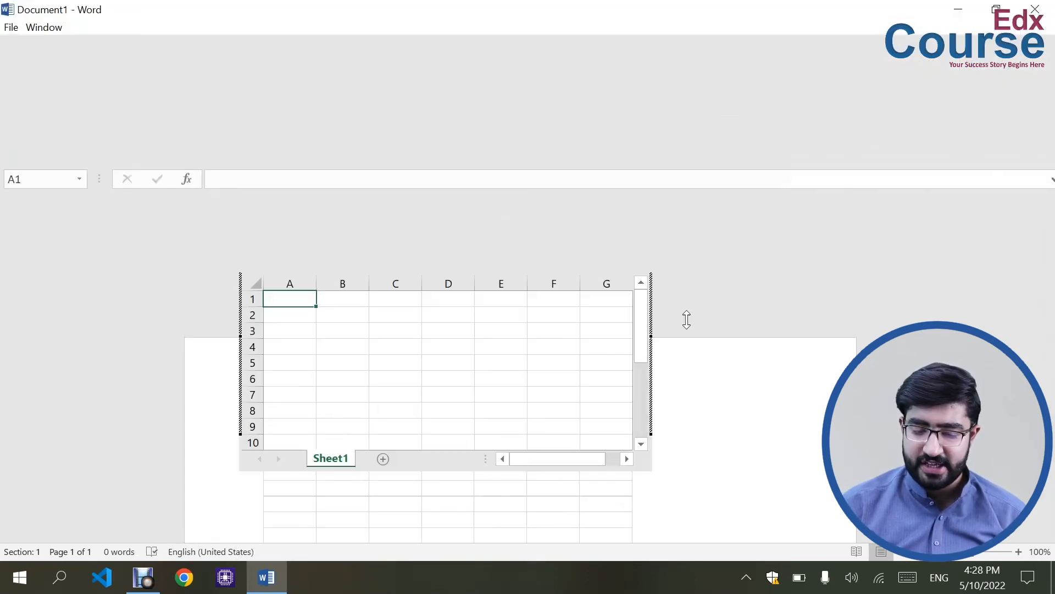
Enter Name, Class and RollNo in cells B3:D3 and finish editing the worksheet.
left_click(335, 330)
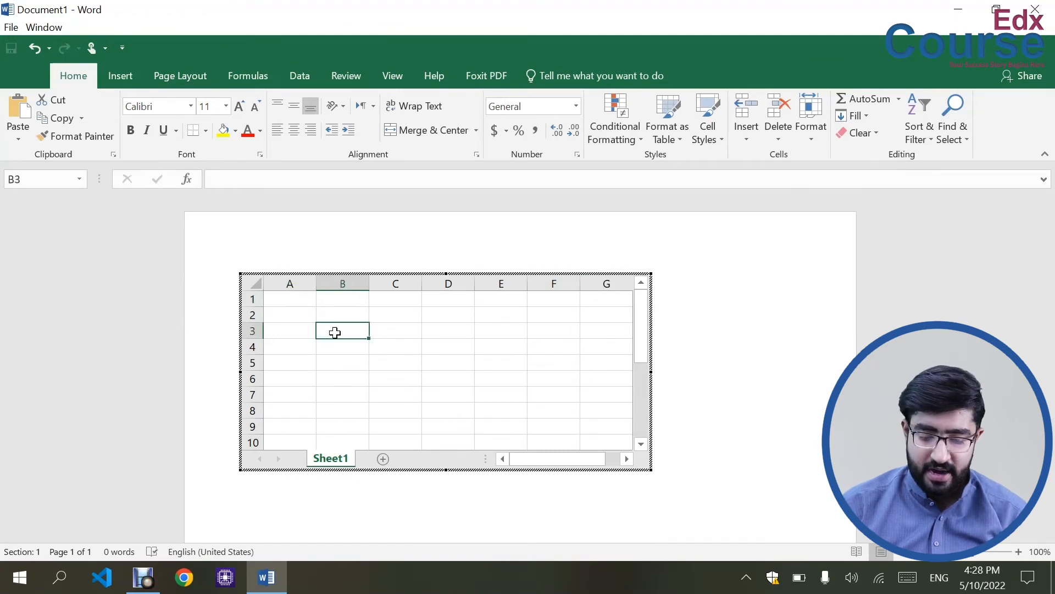
type("Name")
key("Tab")
type("Class")
key("Tab")
type("RollNo")
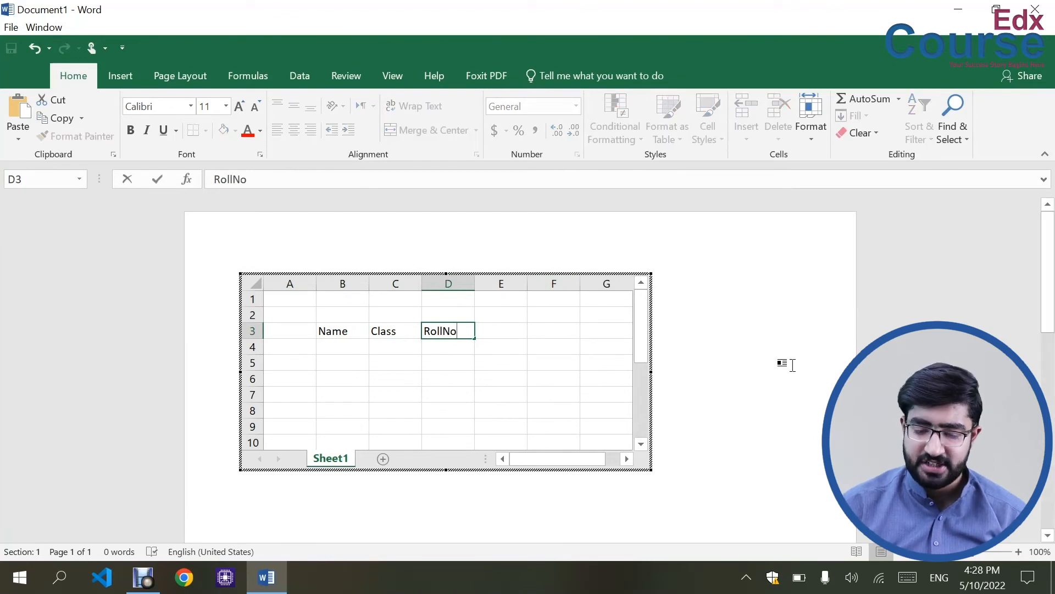
left_click(792, 326)
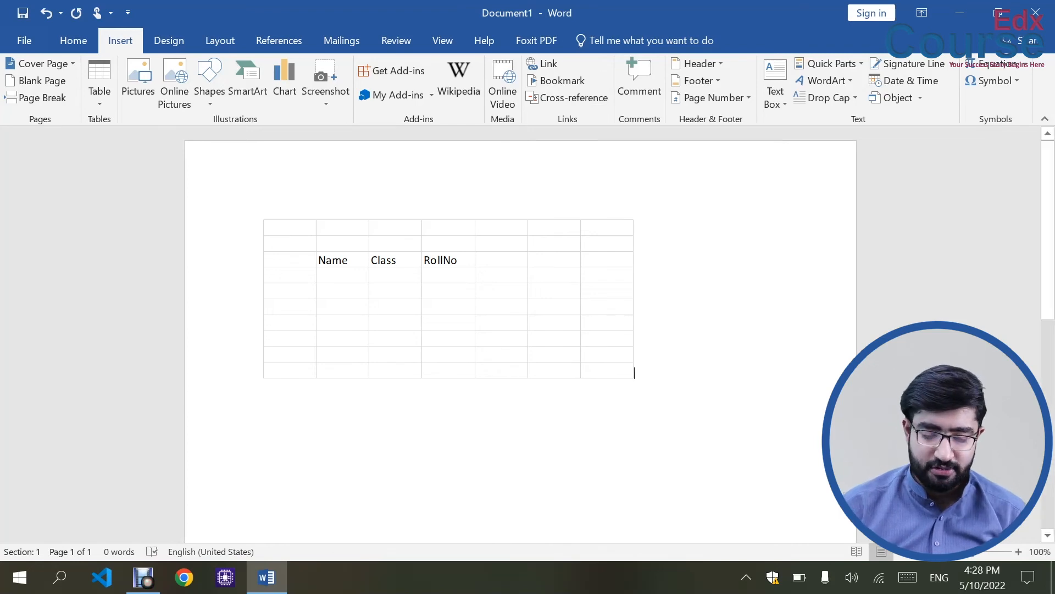
left_click(301, 226)
Delete the embedded worksheet and insert the Tabular List quick table.
key("Delete")
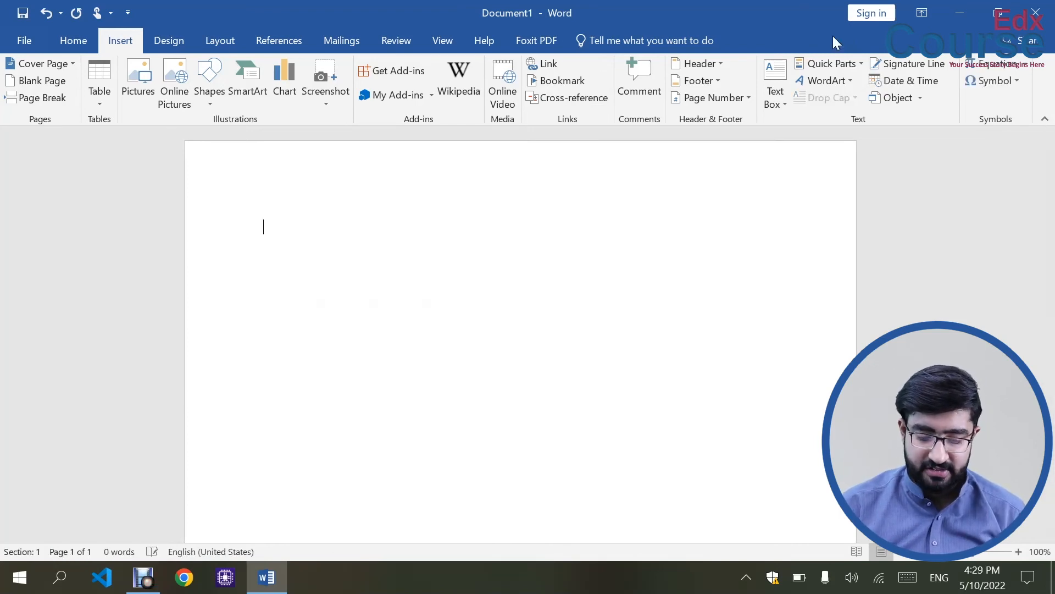
left_click(107, 105)
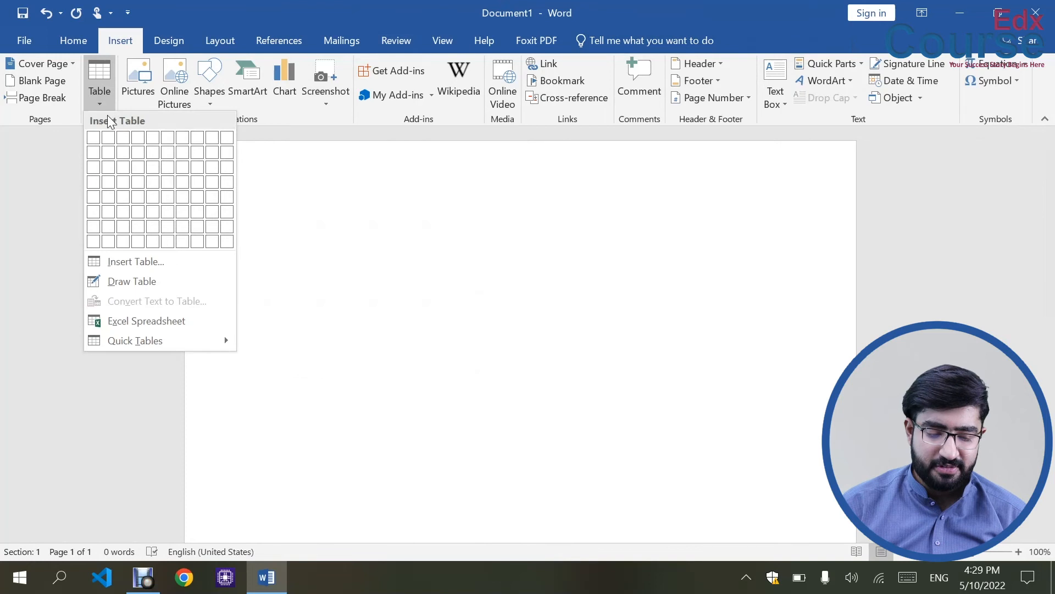
mouse_move(132, 336)
scroll(375, 373, "down", 10)
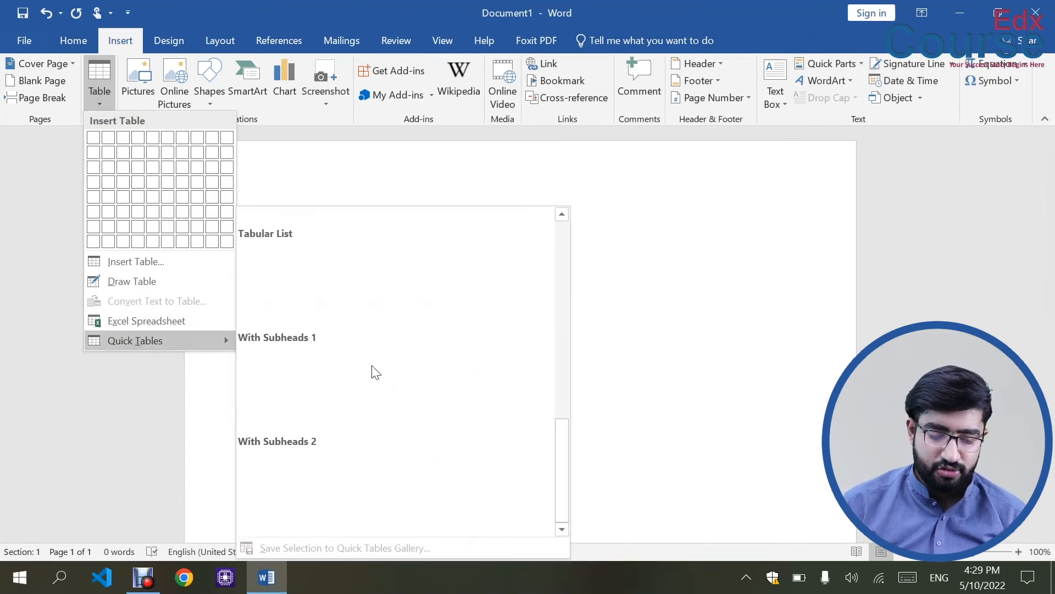
left_click(283, 289)
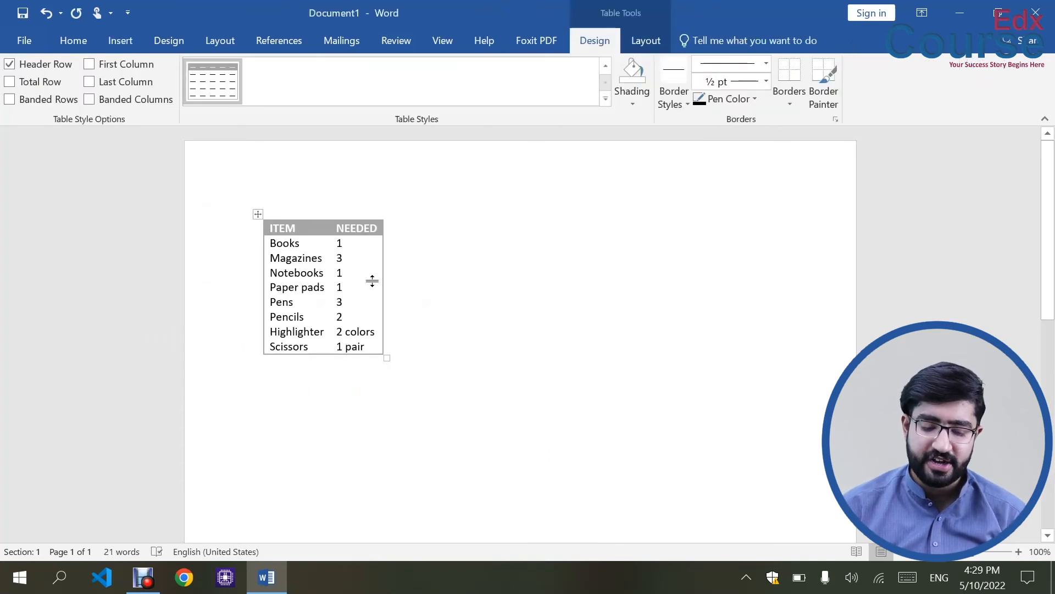
left_click(386, 358)
left_click(406, 369)
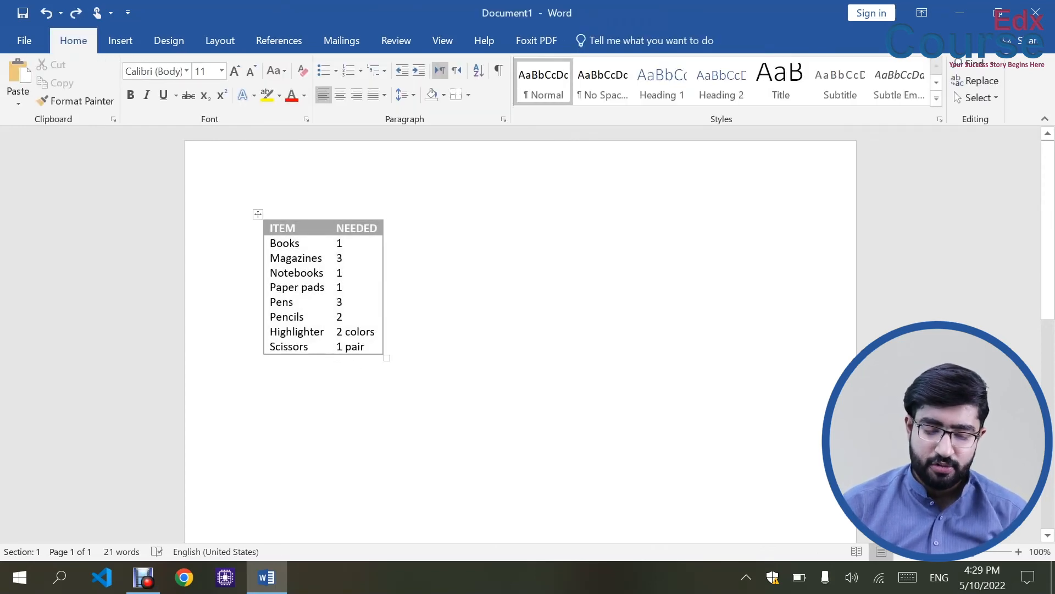
Add English, Urdu and maths lines below Scissors, then delete the quick table.
key("Left")
key("Return")
key("Down")
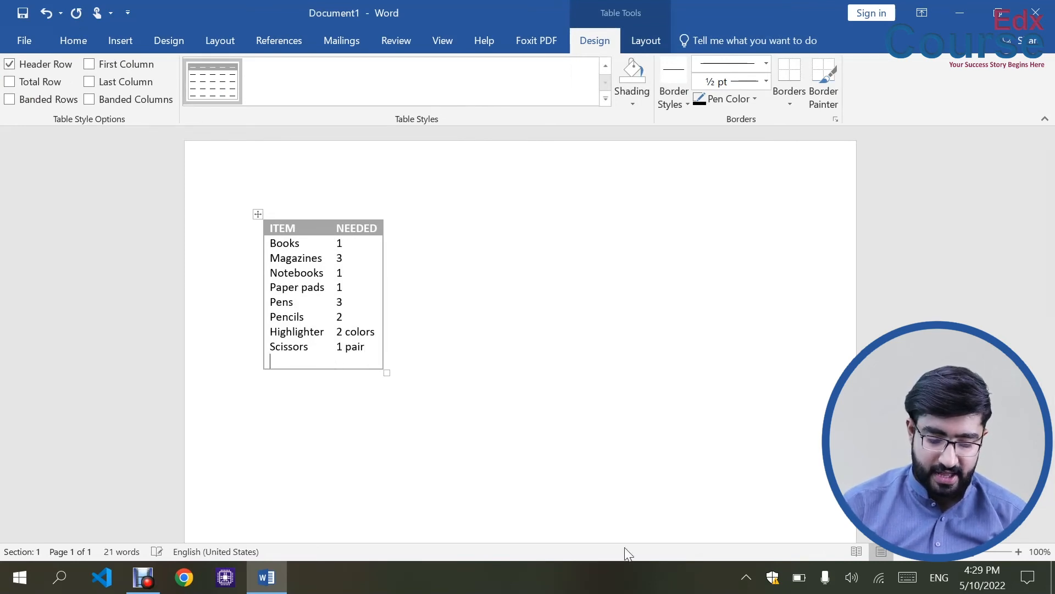
type("English")
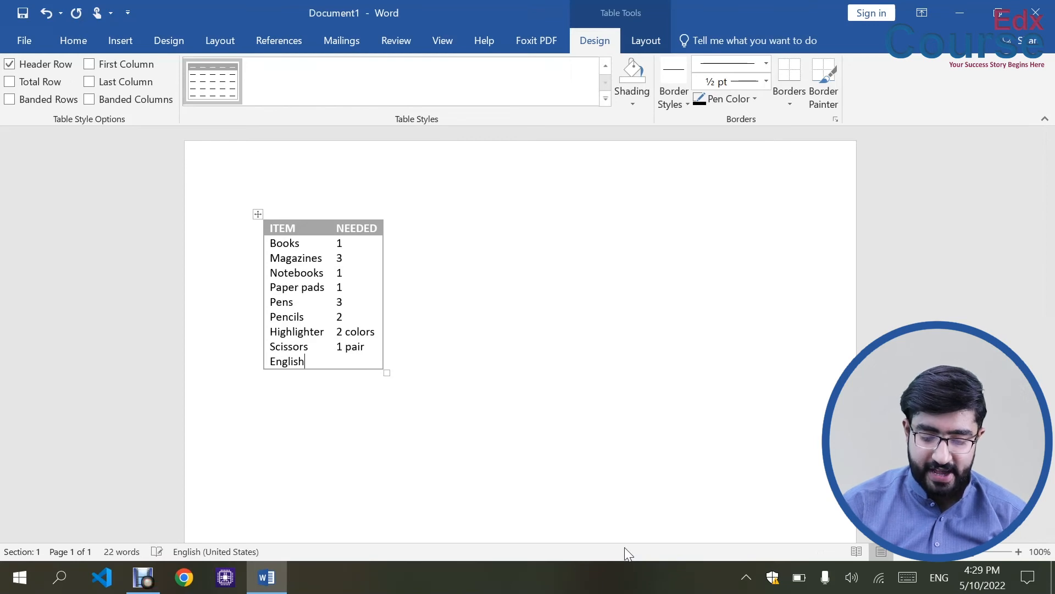
key("Return")
type("Urdu")
key("Return")
type("mathe")
key("BackSpace")
type("s")
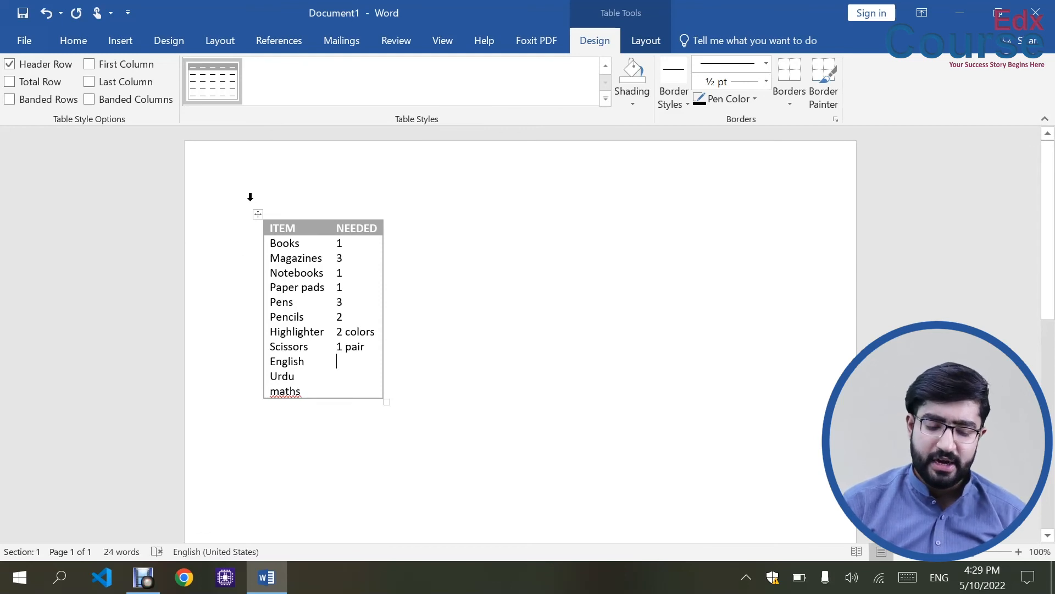
left_click(261, 215)
key("BackSpace")
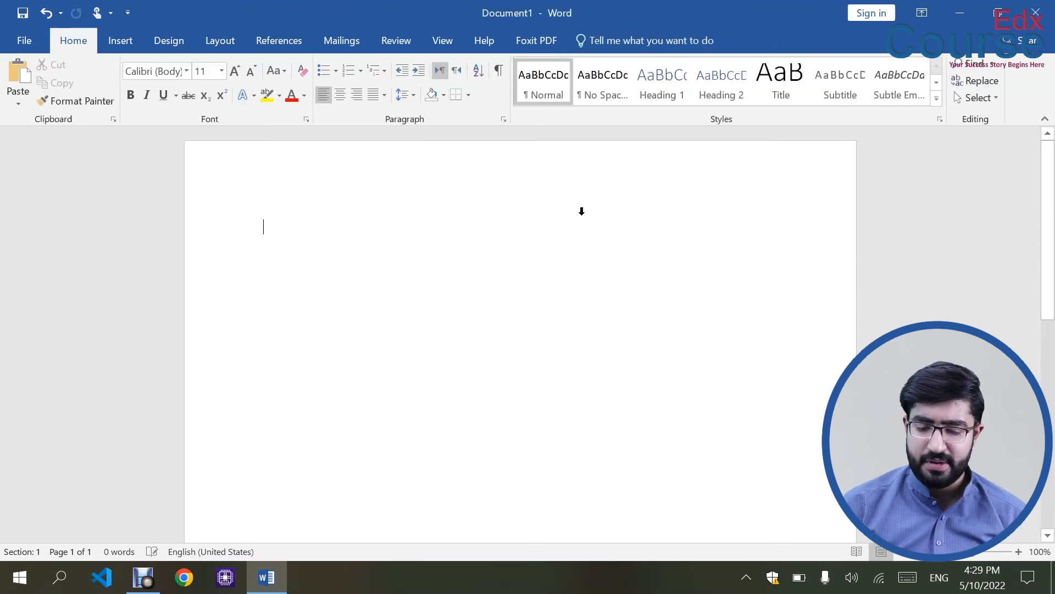
Insert an empty 4-column, 2-row table from the grid and view its Layout and Design tabs.
left_click(120, 40)
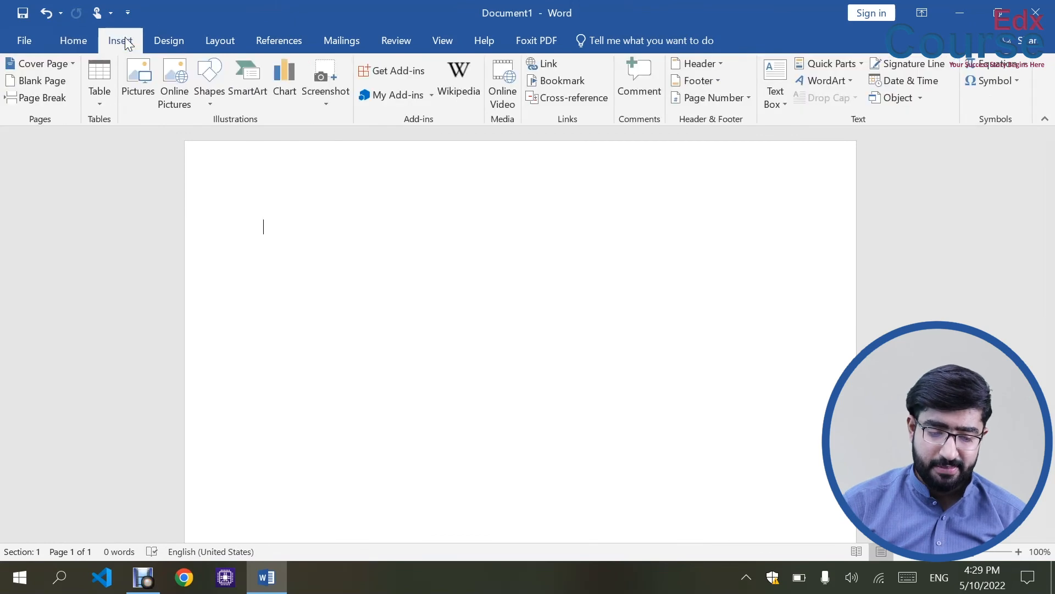
left_click(100, 98)
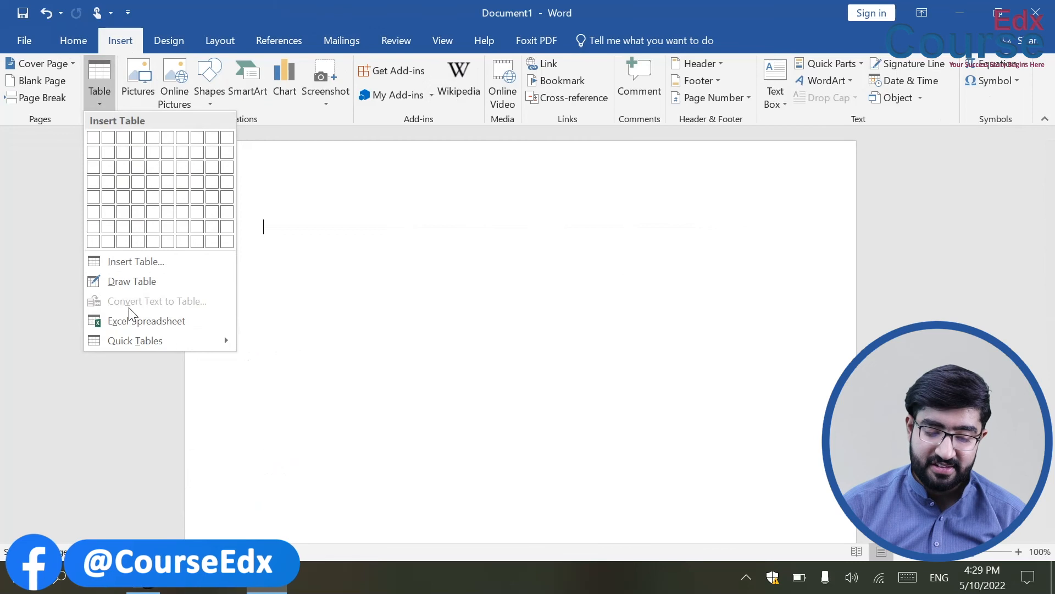
mouse_move(135, 341)
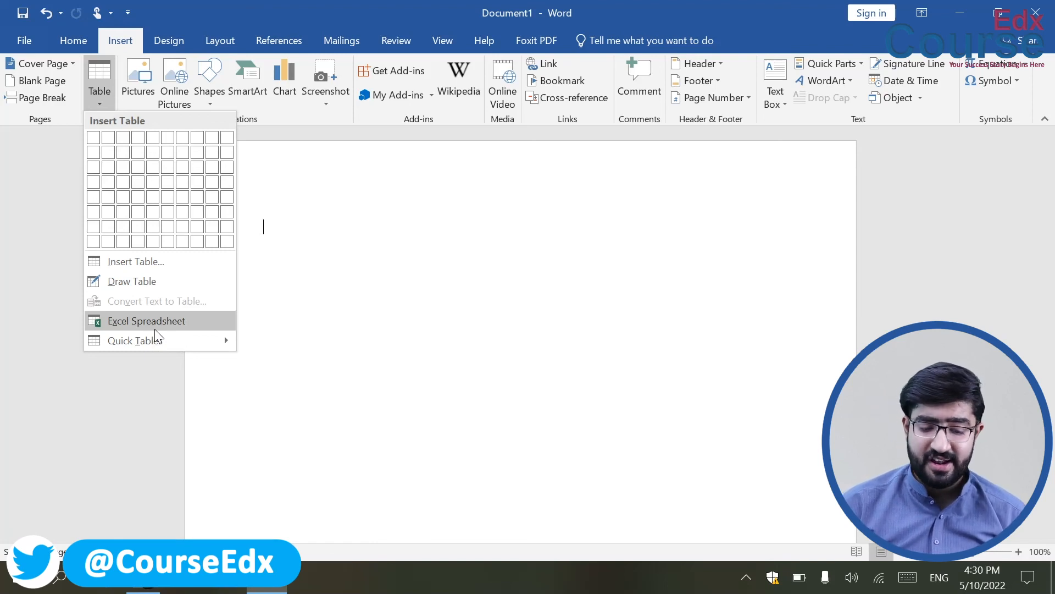
left_click(138, 152)
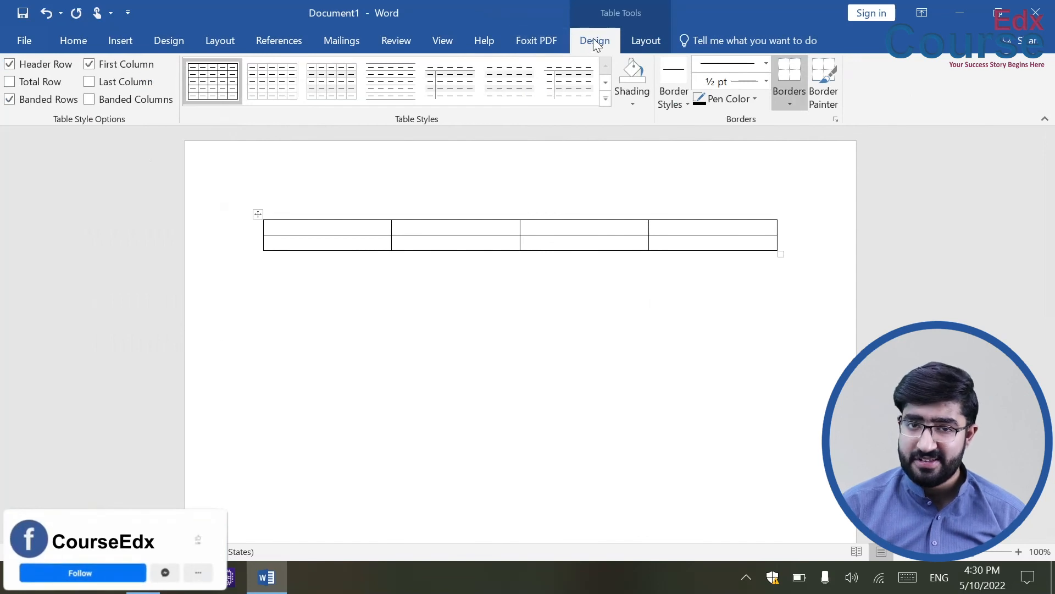
left_click(641, 43)
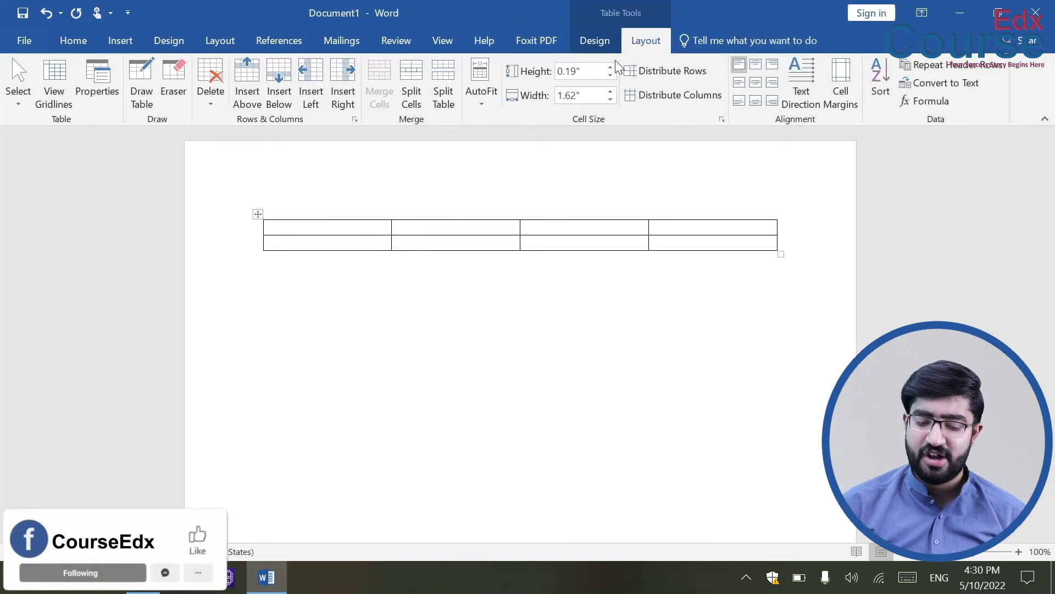
left_click(585, 44)
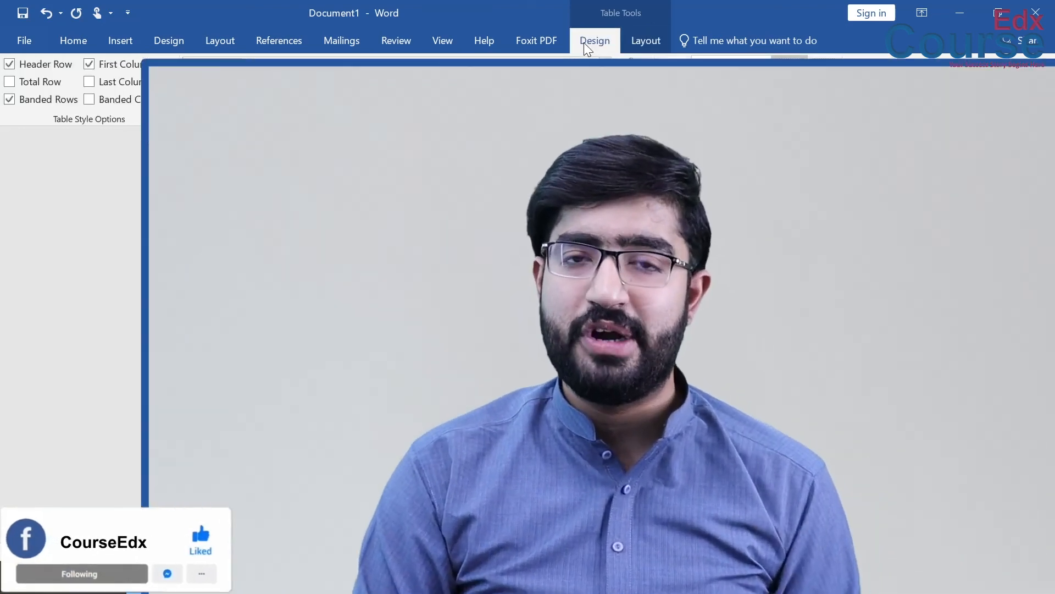